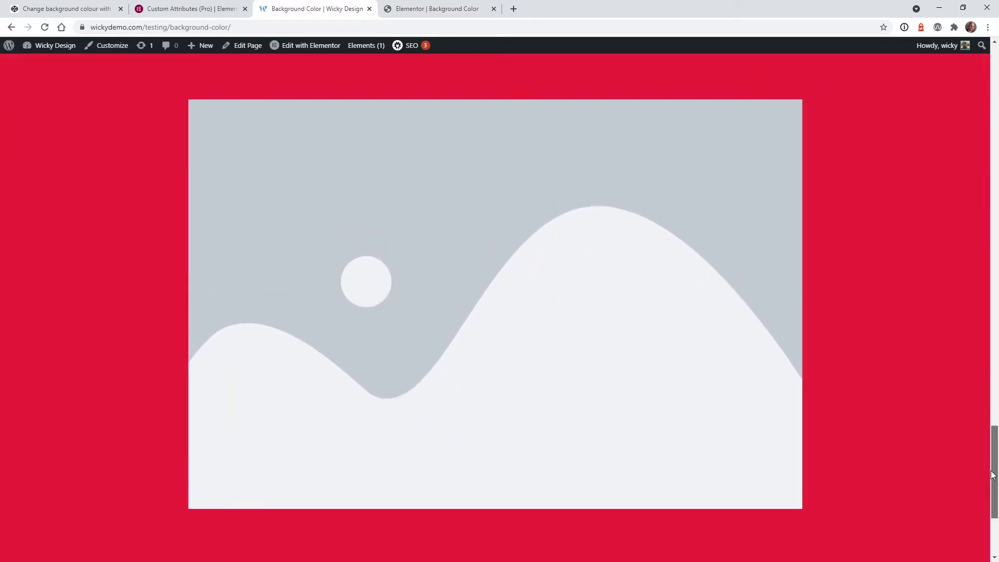
- Enlarge the CodePen demo's preview and scroll it from the top down to the Violet panel
left_click(24, 6)
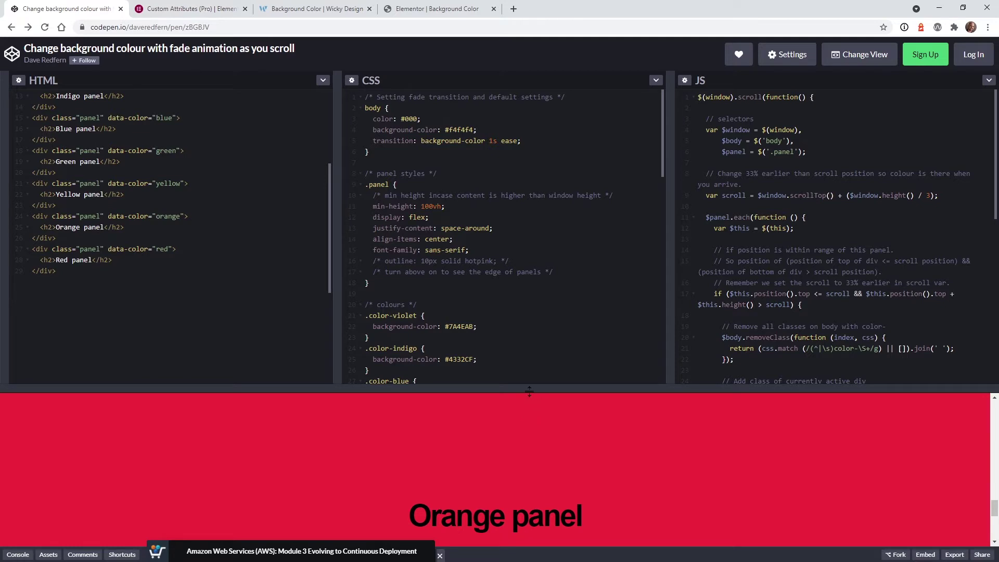
left_click_drag(529, 391, 598, 322)
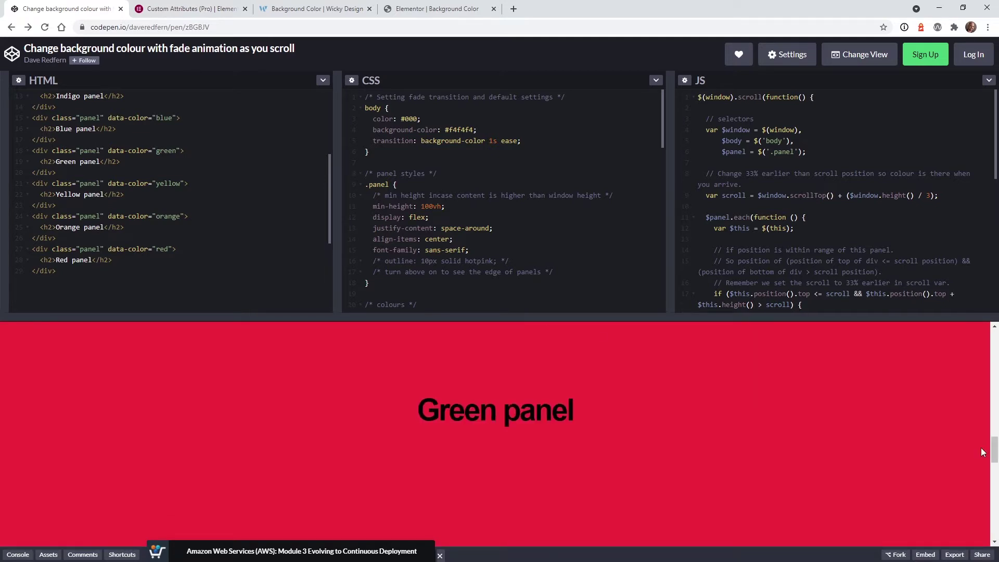
left_click_drag(993, 451, 994, 343)
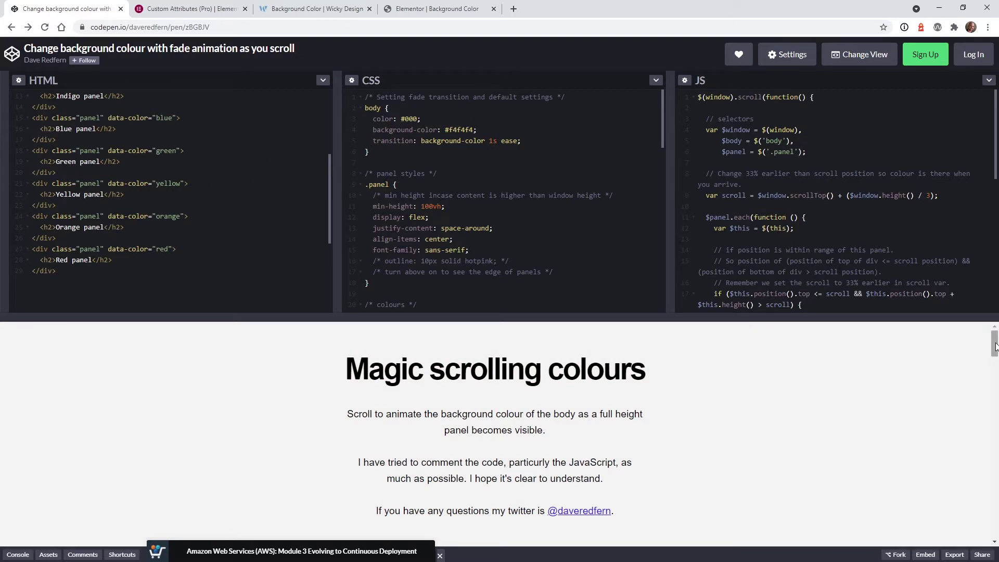
left_click_drag(995, 345, 996, 448)
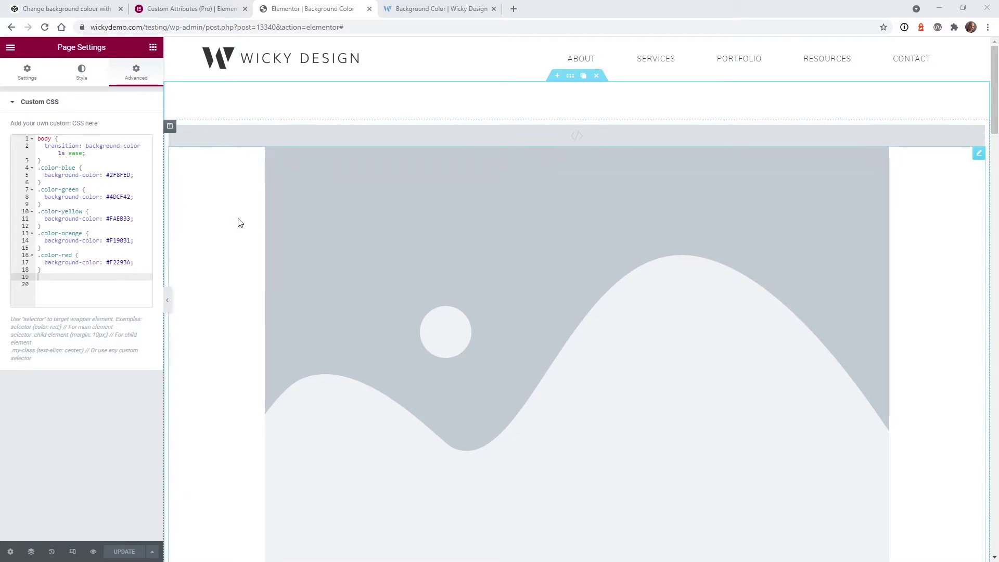
scroll(339, 386, "down", 8)
scroll(338, 388, "up", 8)
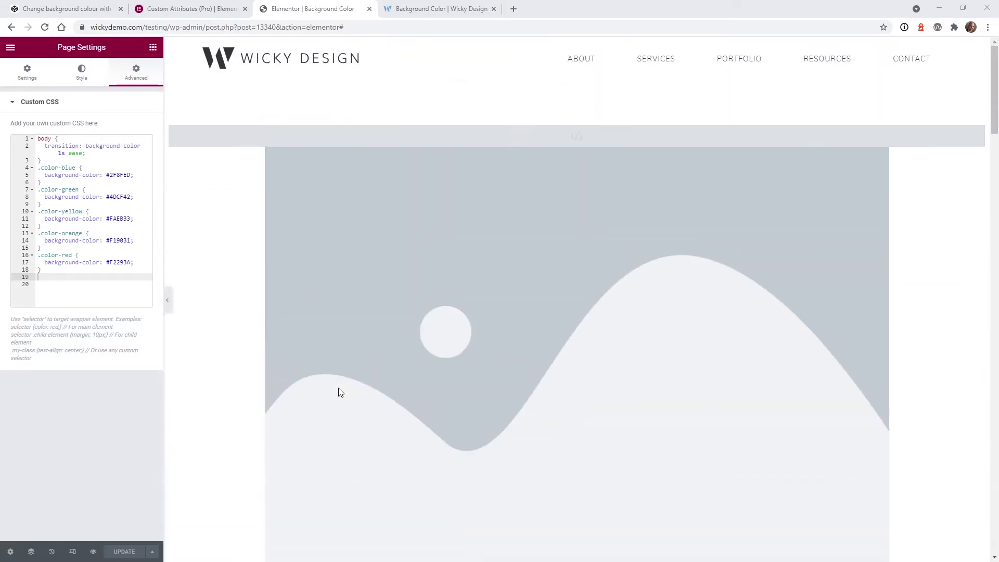
scroll(335, 361, "down", 10)
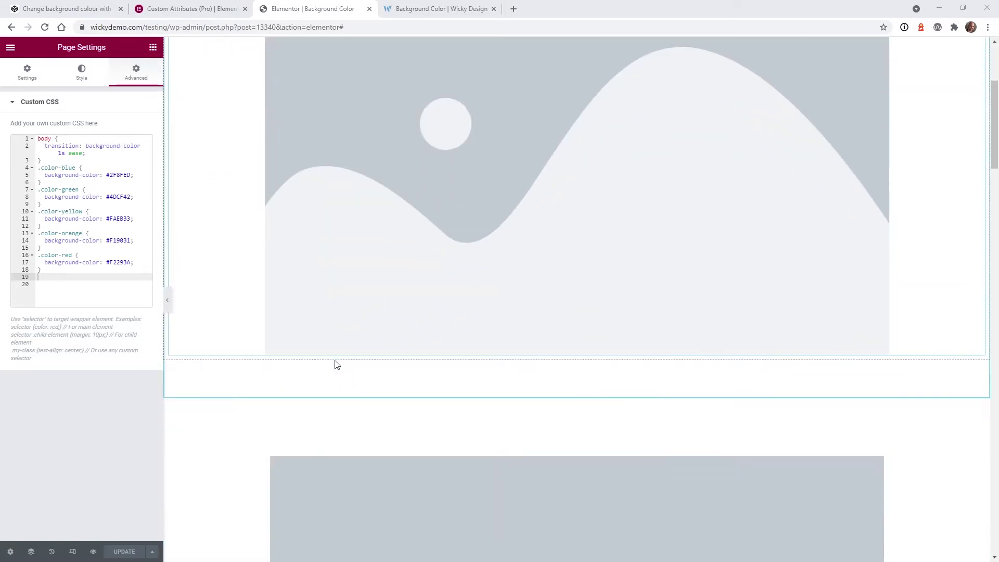
scroll(334, 360, "up", 4)
scroll(335, 361, "down", 10)
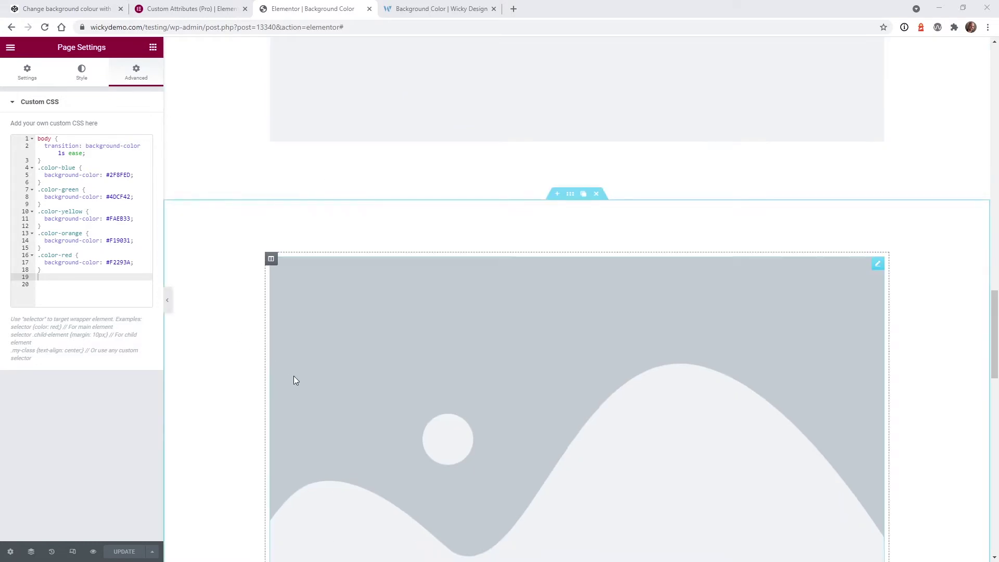
scroll(312, 368, "down", 6)
scroll(440, 275, "up", 1)
scroll(440, 275, "up", 3)
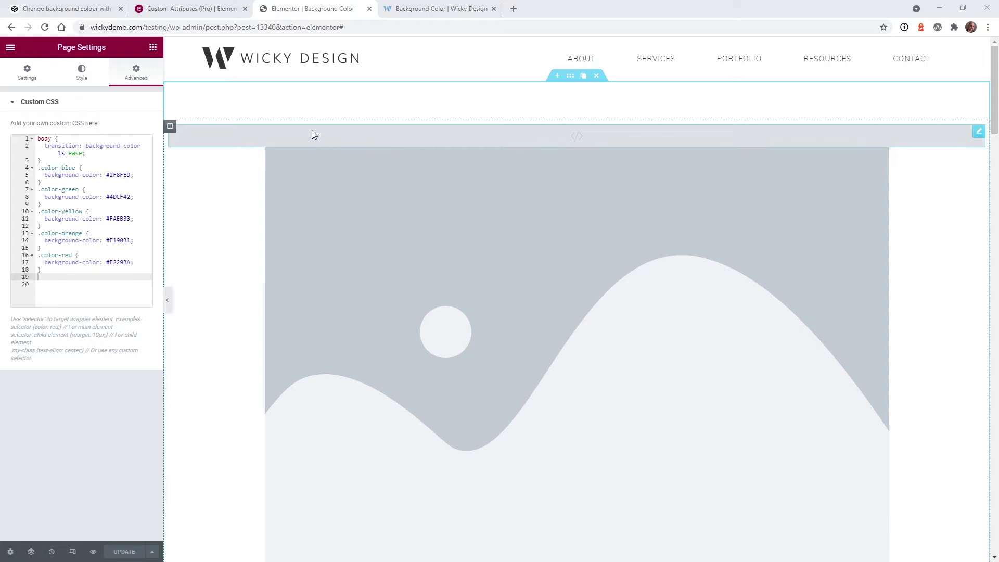
left_click(424, 7)
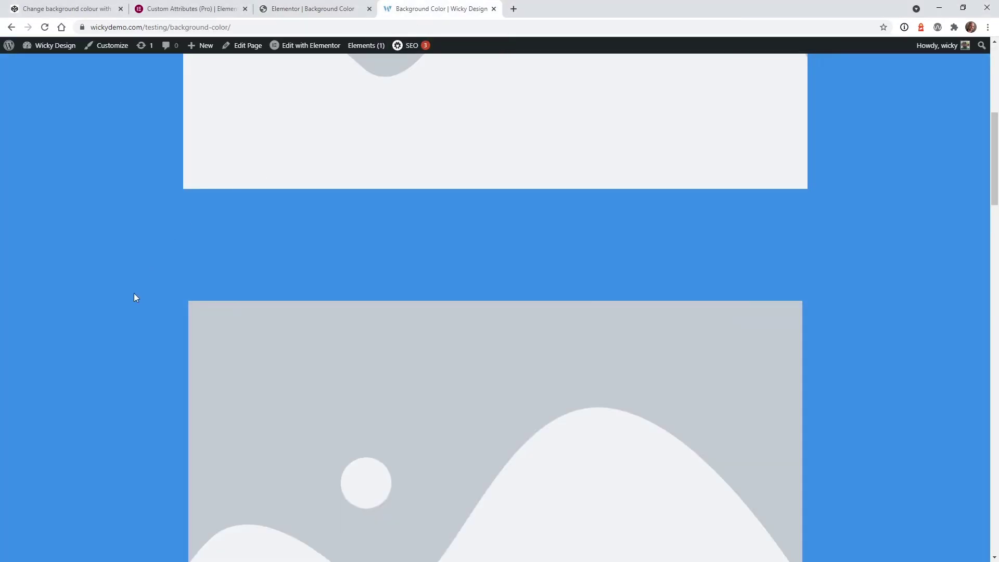
scroll(135, 296, "down", 4)
scroll(134, 295, "down", 20)
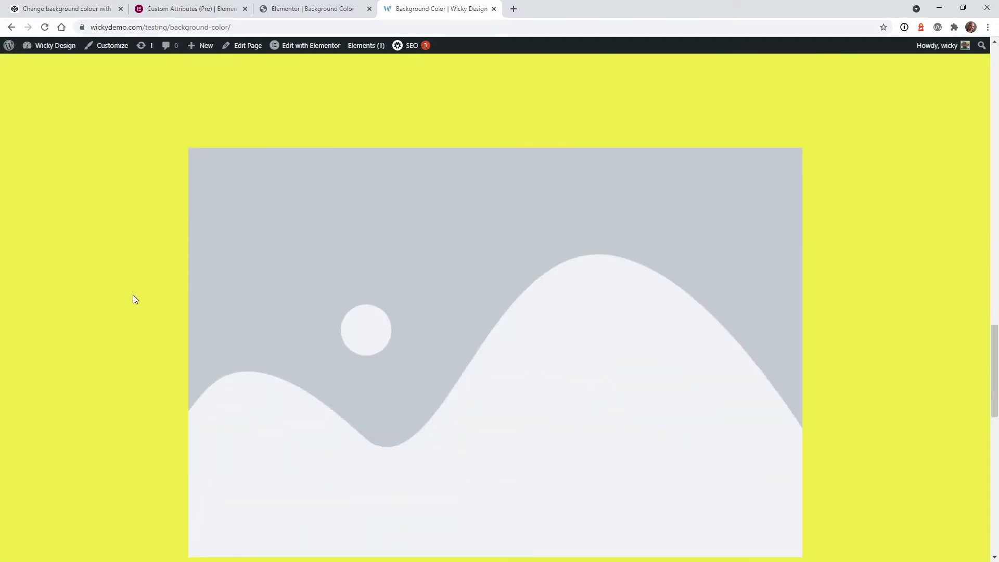
scroll(133, 294, "up", 20)
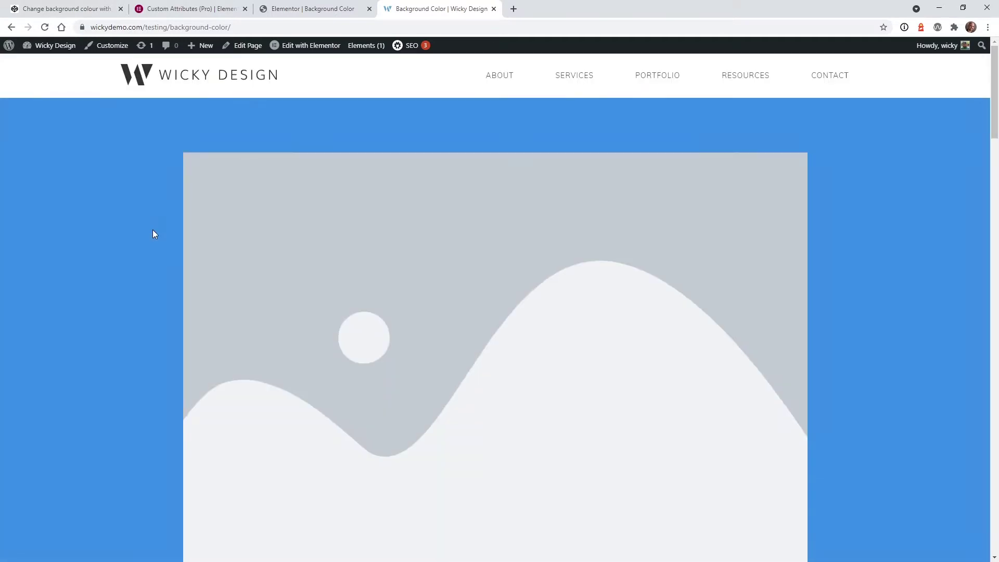
left_click(315, 9)
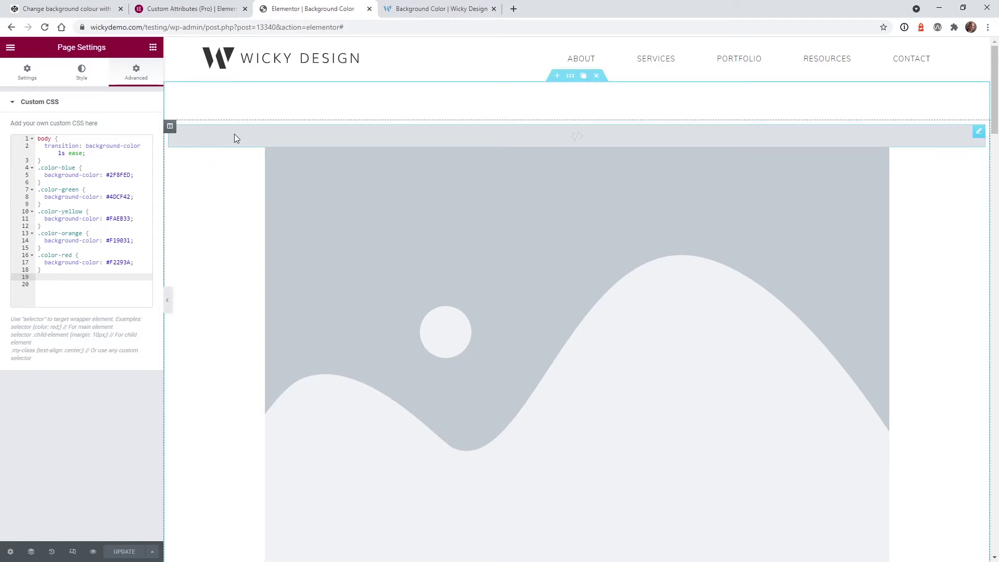
left_click(68, 6)
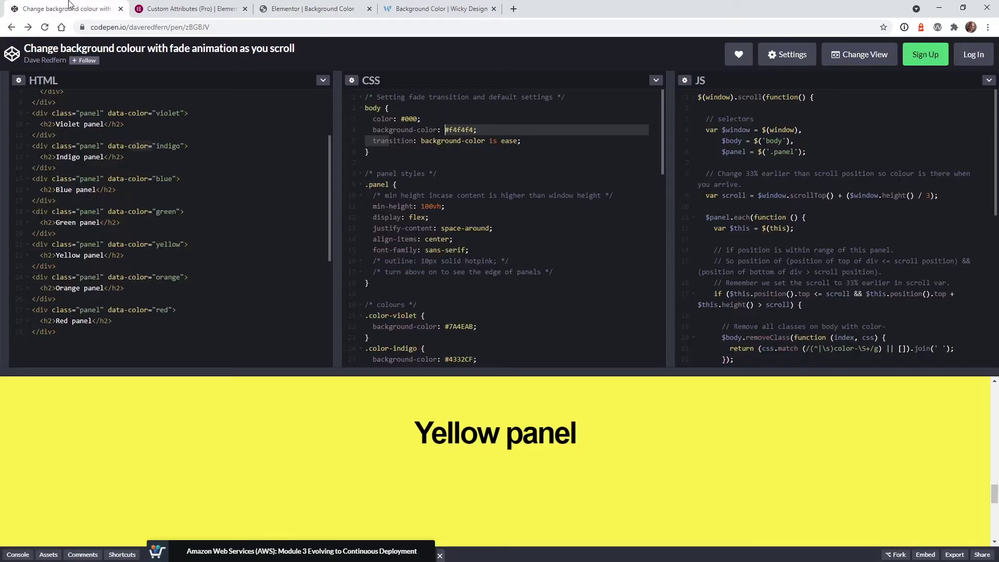
left_click(307, 7)
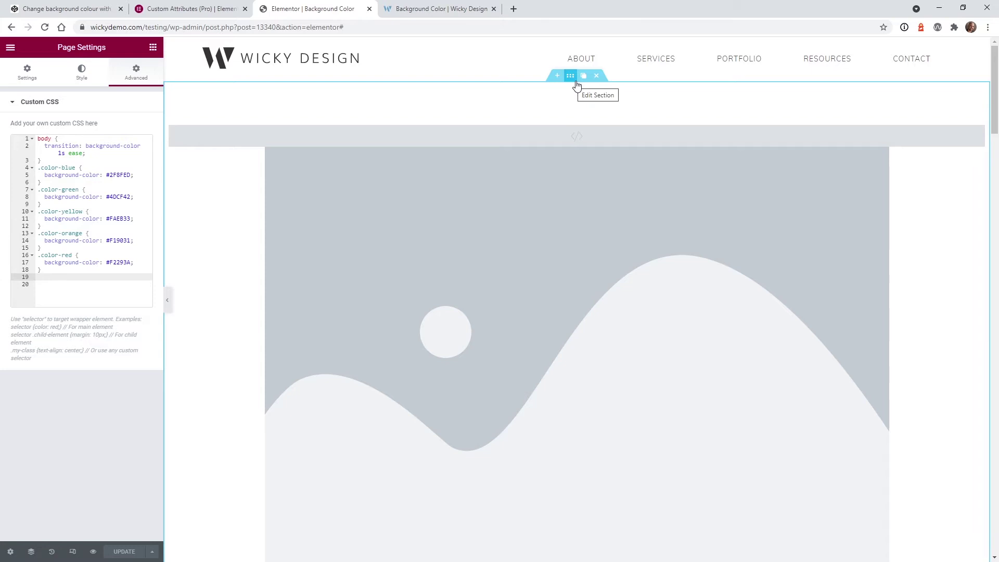
left_click(50, 269)
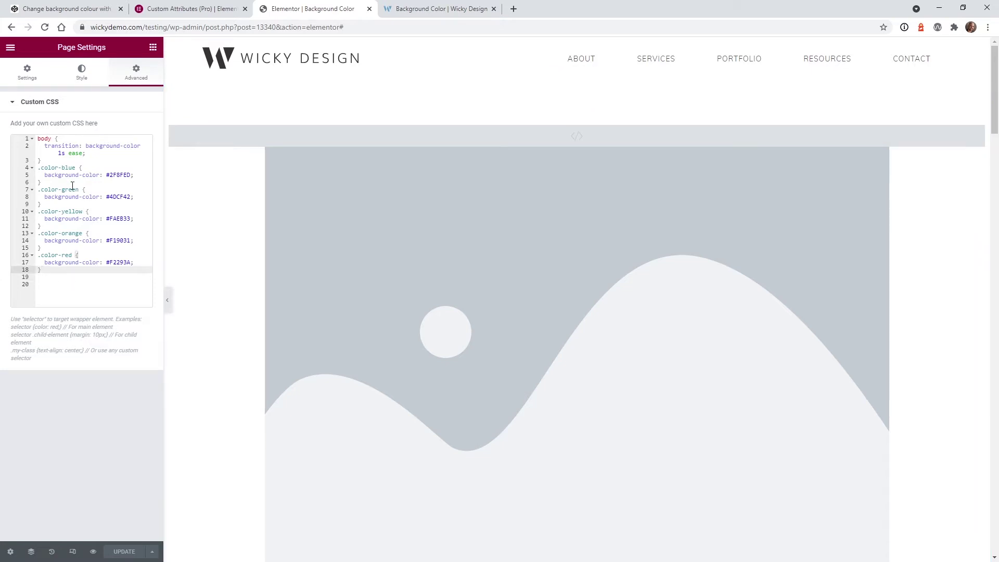
left_click(11, 552)
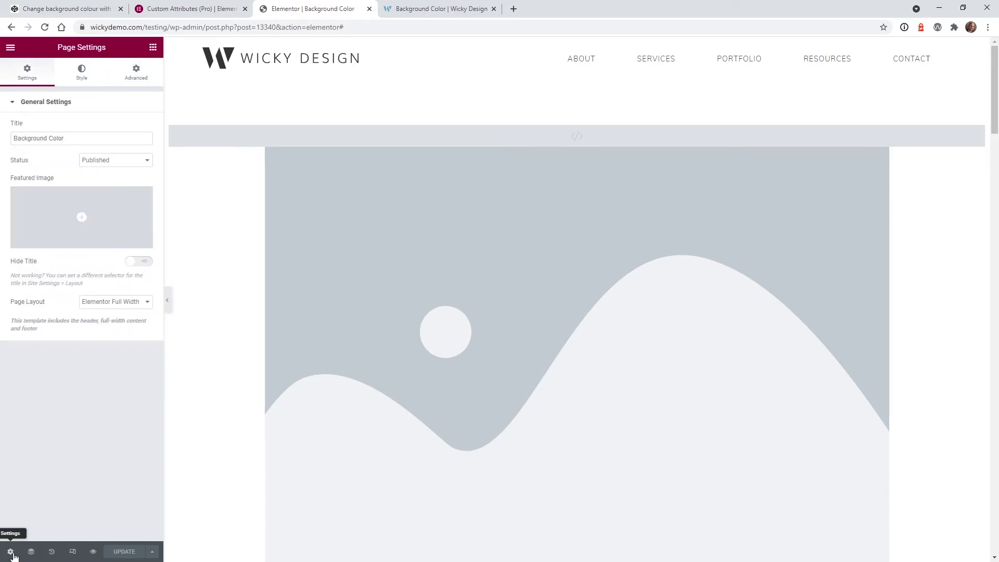
left_click(136, 78)
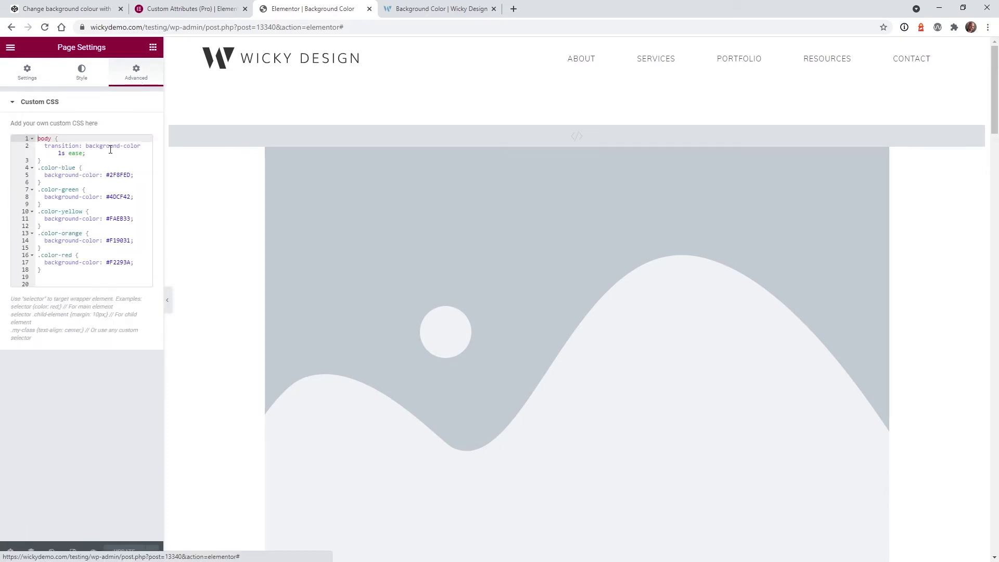
left_click_drag(52, 275, 36, 139)
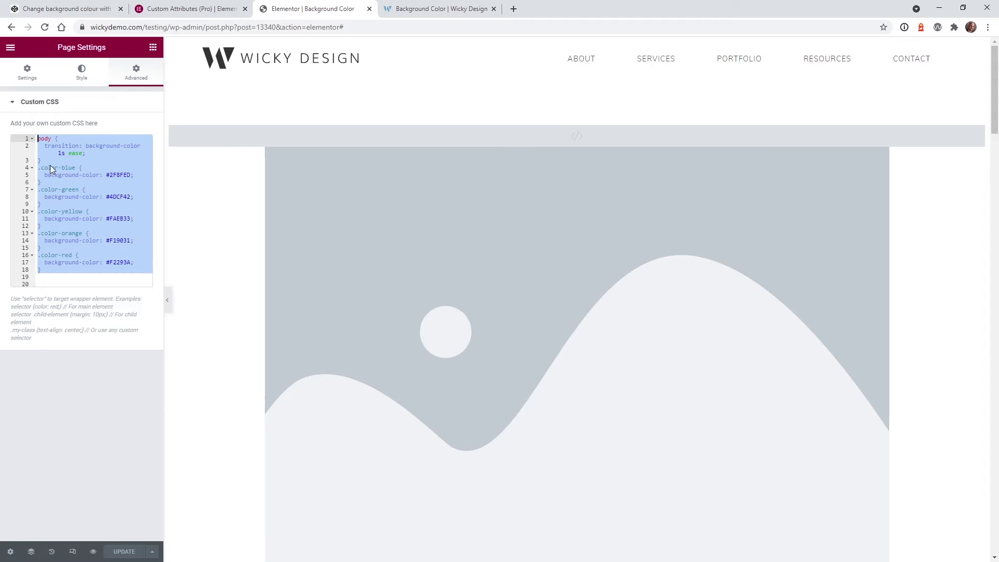
left_click(66, 160)
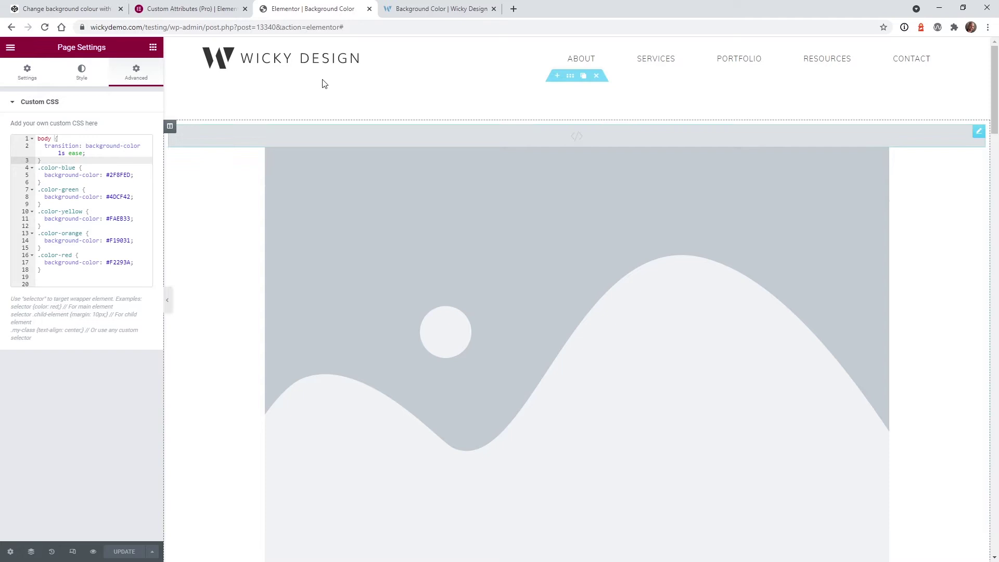
left_click(420, 9)
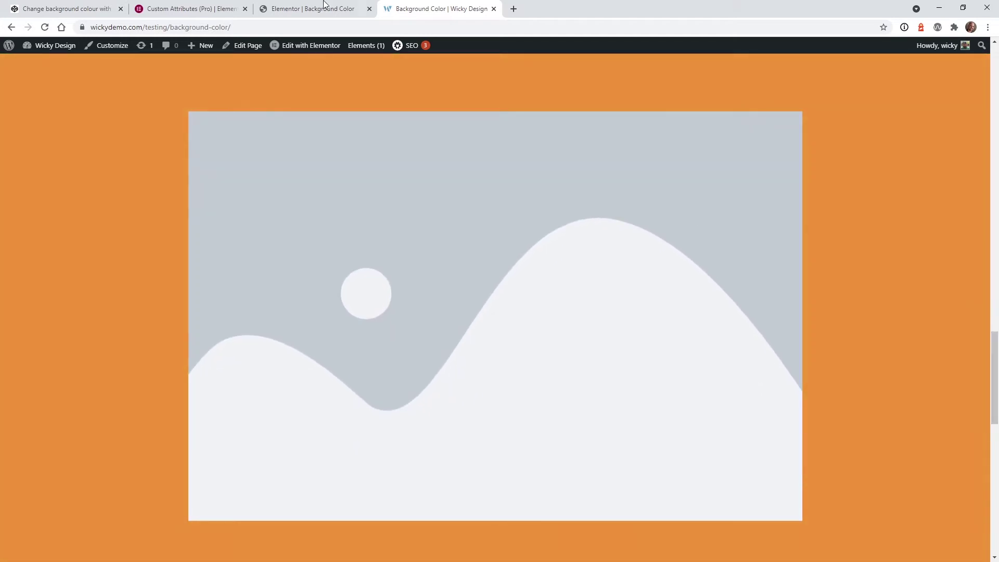
left_click(312, 9)
left_click_drag(53, 163, 38, 139)
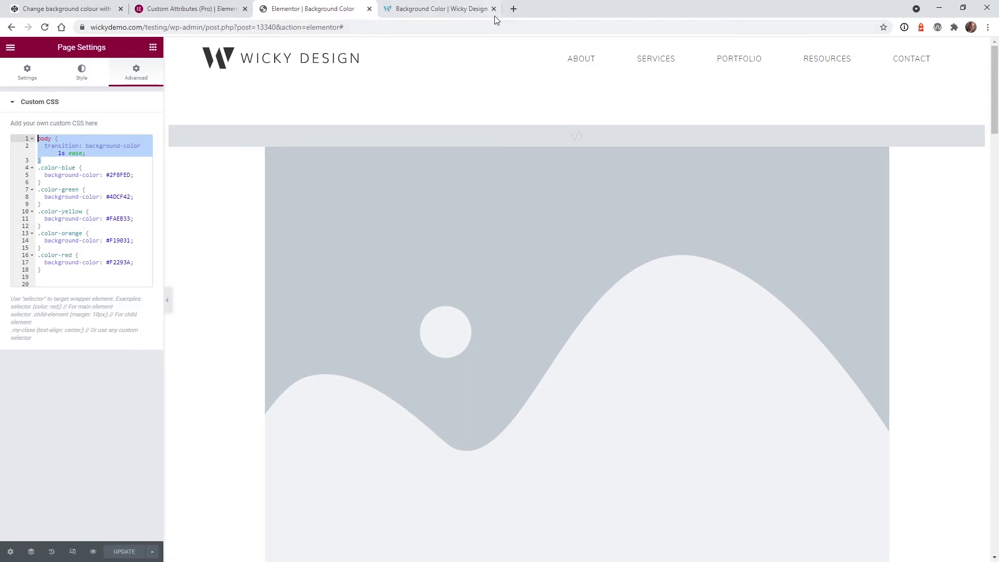
- Review the body transition and the red and yellow colour rules in the page's custom CSS
left_click(66, 154)
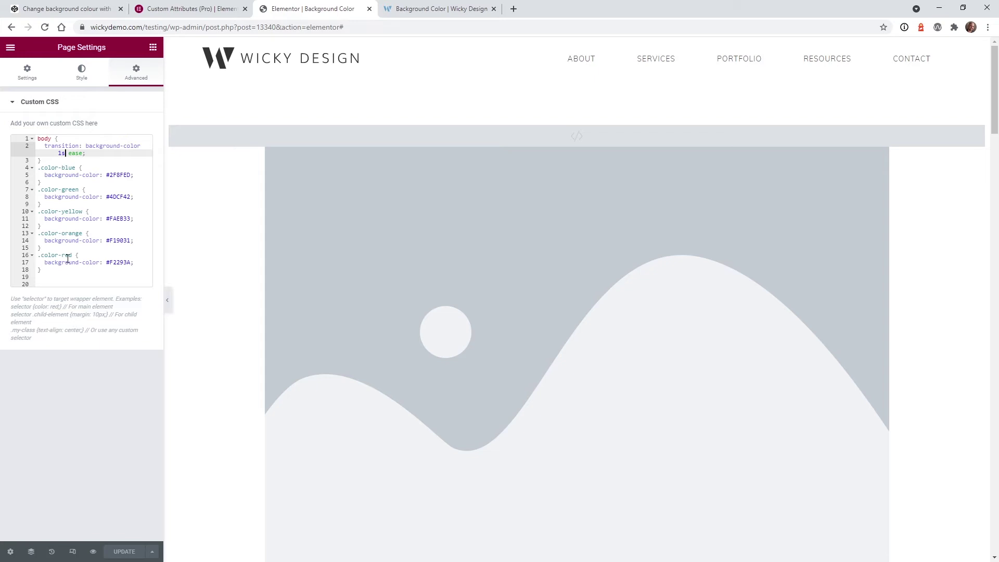
left_click_drag(114, 264, 121, 225)
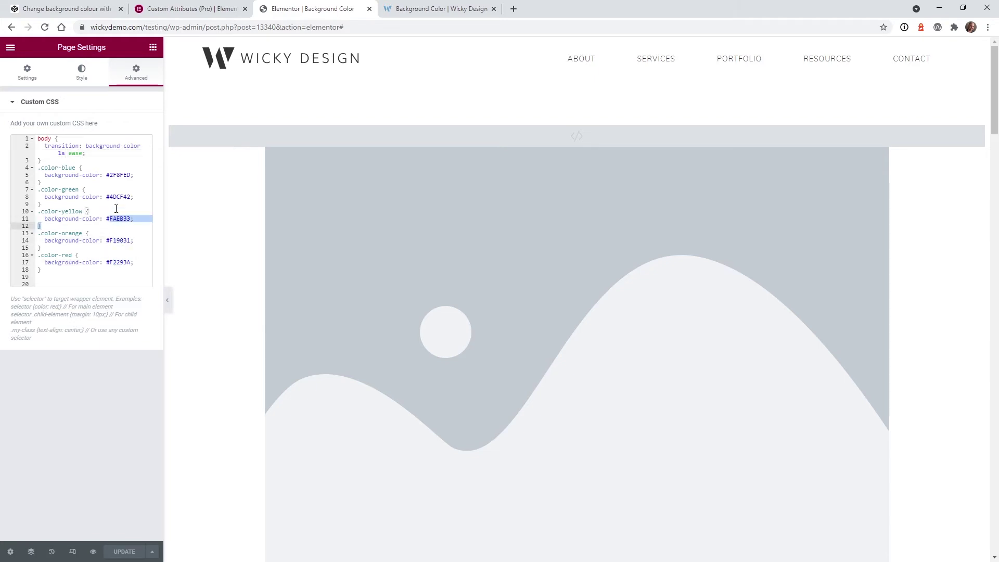
left_click(116, 210)
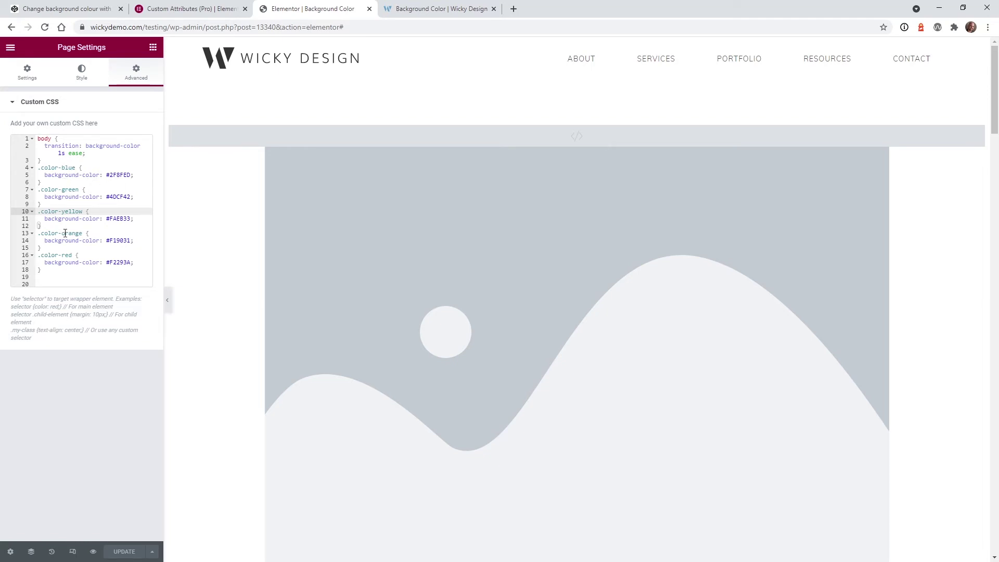
left_click(68, 277)
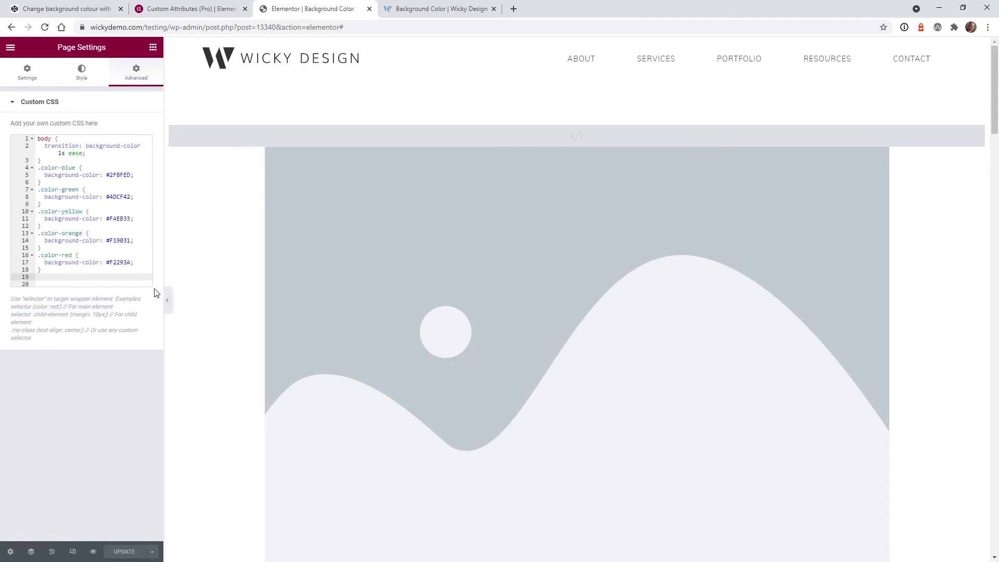
- Make the custom CSS editor taller and open the HTML widget's code for editing
left_click_drag(147, 284, 145, 302)
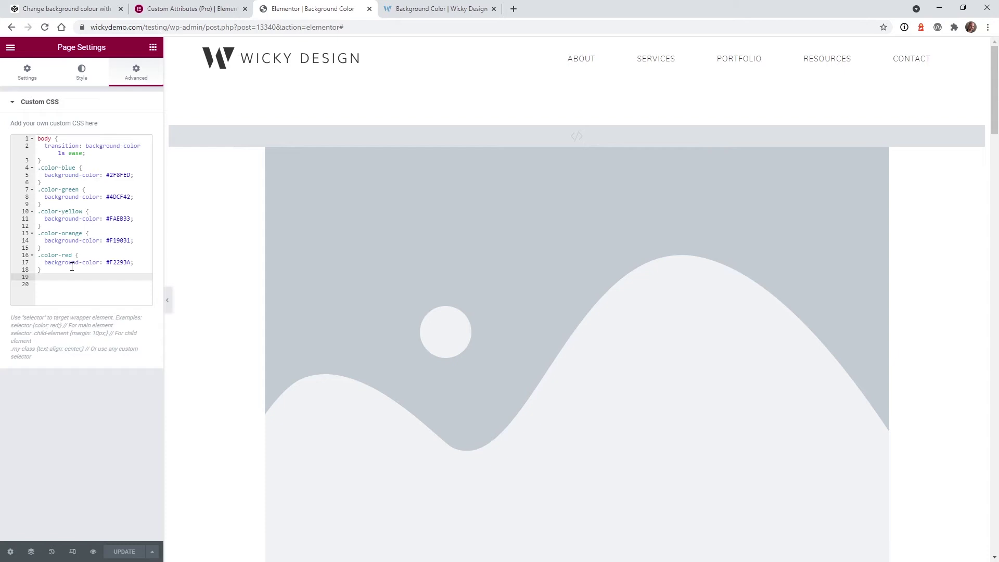
left_click(367, 133)
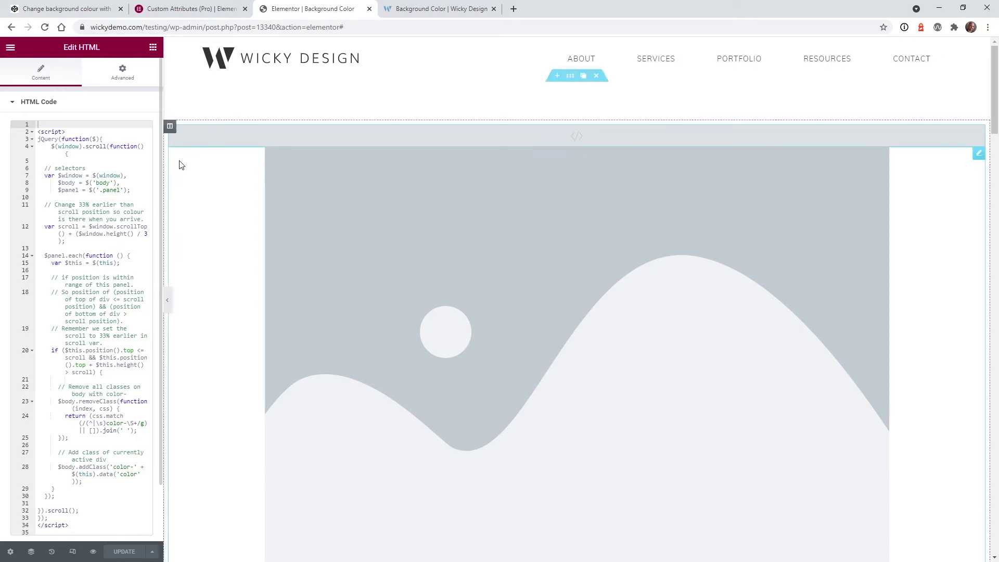
- Compare the jQuery scroll script with the CodePen original, checking the line 4 scroll handler and line 11 comment
left_click(46, 8)
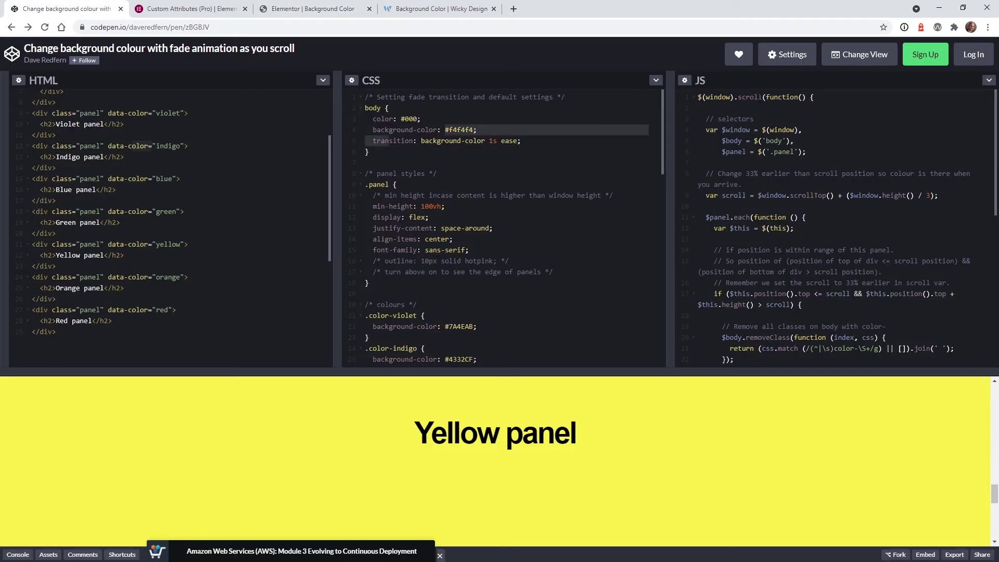
left_click(309, 8)
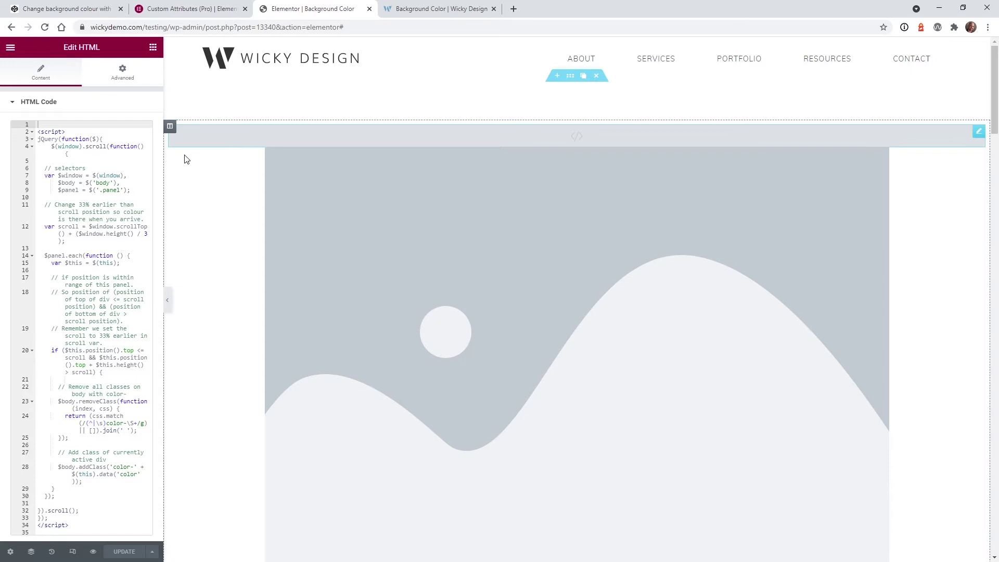
left_click(97, 139)
left_click(91, 155)
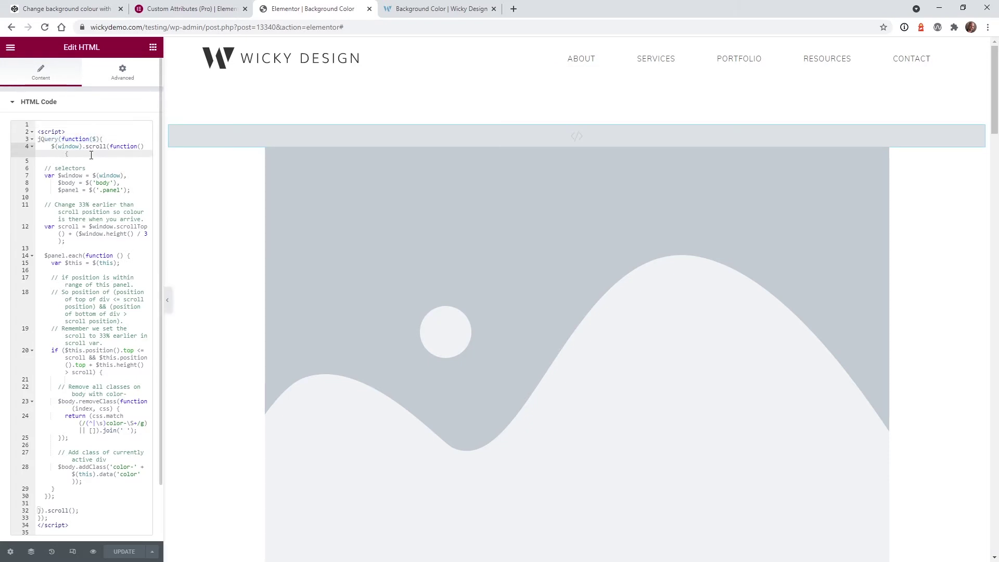
triple_click(62, 203)
left_click(93, 213)
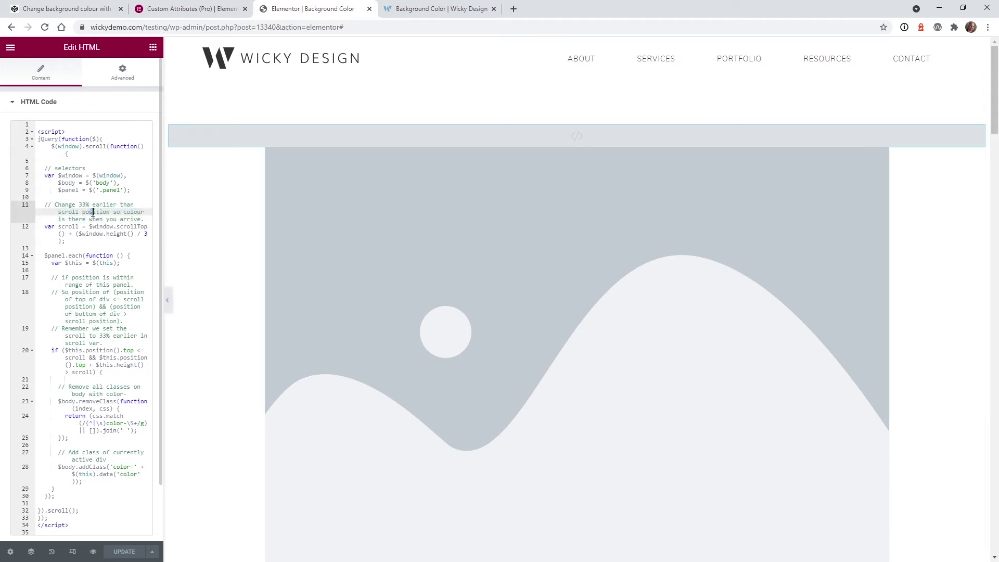
left_click(68, 203)
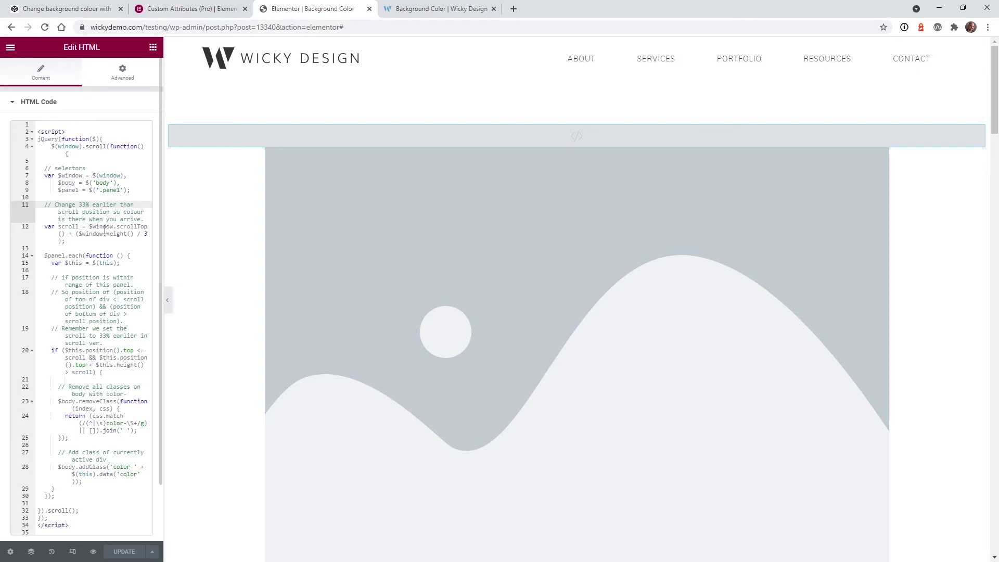
- Scroll through the script and bring up the widgets list
scroll(76, 338, "down", 2)
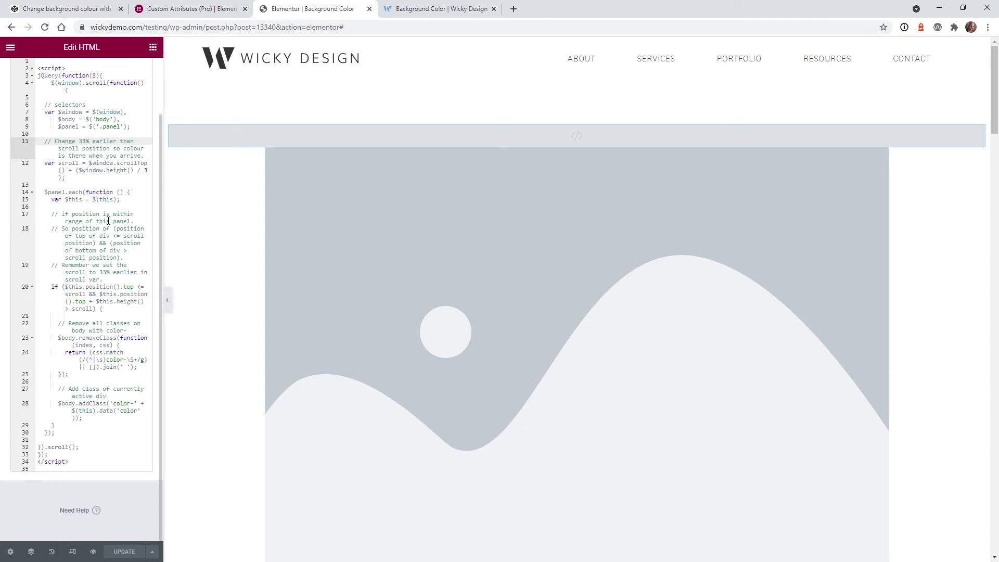
scroll(88, 237, "up", 2)
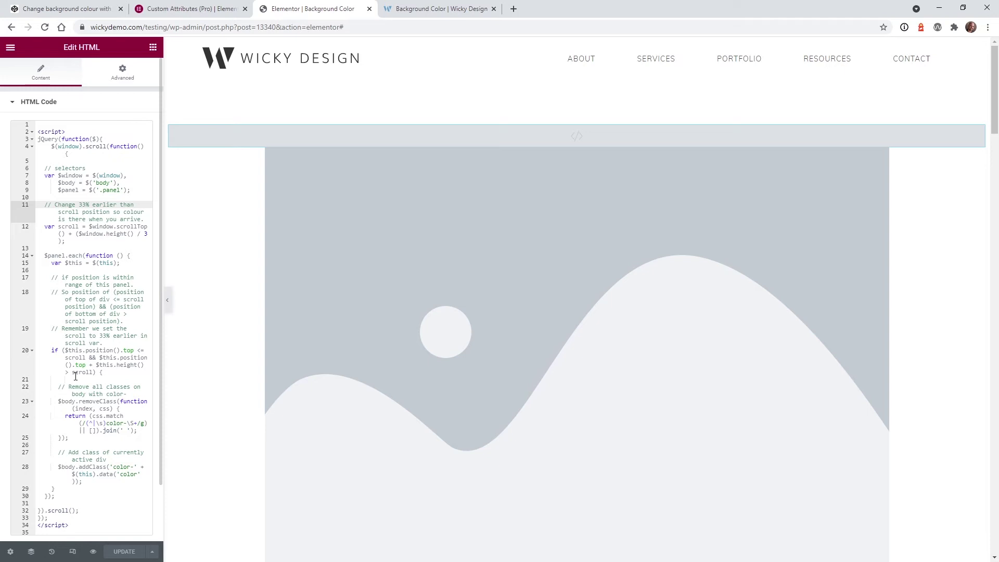
left_click(152, 48)
- Drag the HTML widget found by searching 'html' onto the canvas, then check the live page's background colour changes
type("html")
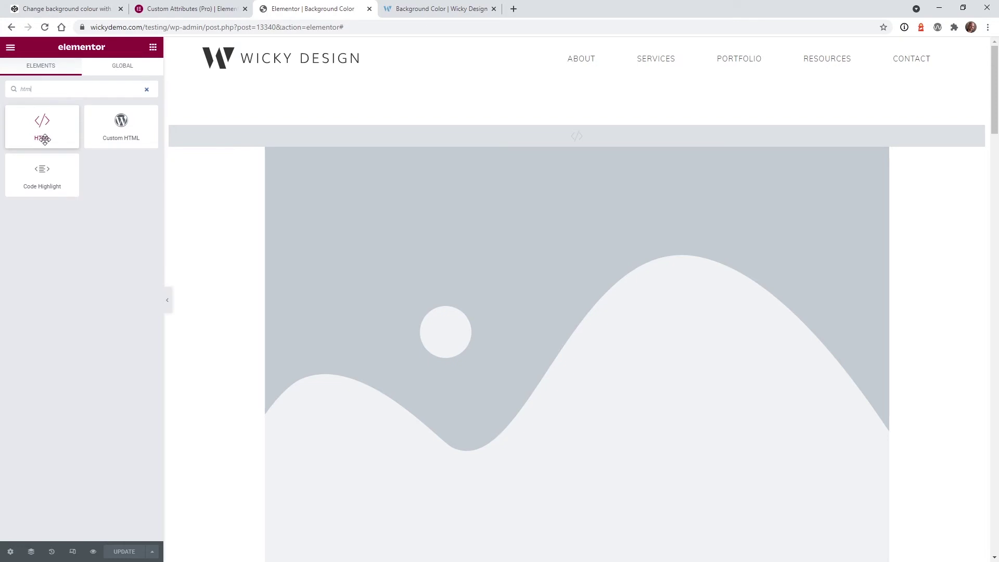
left_click_drag(44, 139, 211, 133)
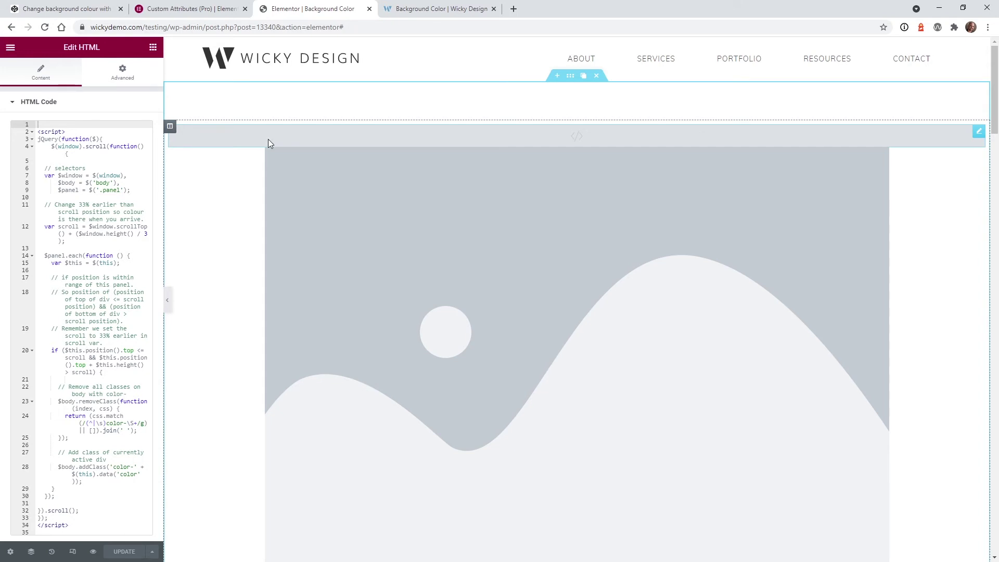
left_click(441, 9)
scroll(157, 280, "down", 4)
scroll(157, 281, "down", 10)
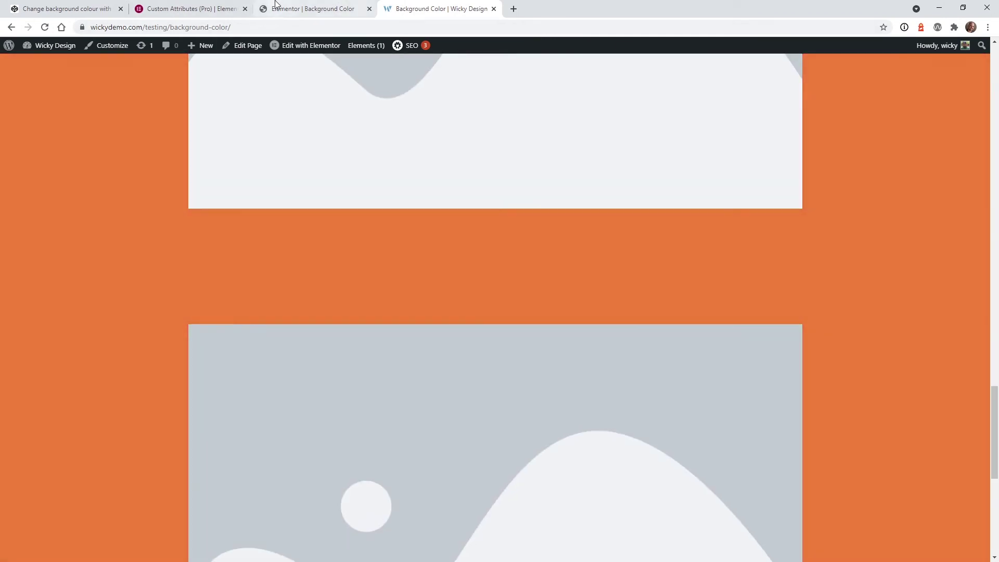
left_click(307, 9)
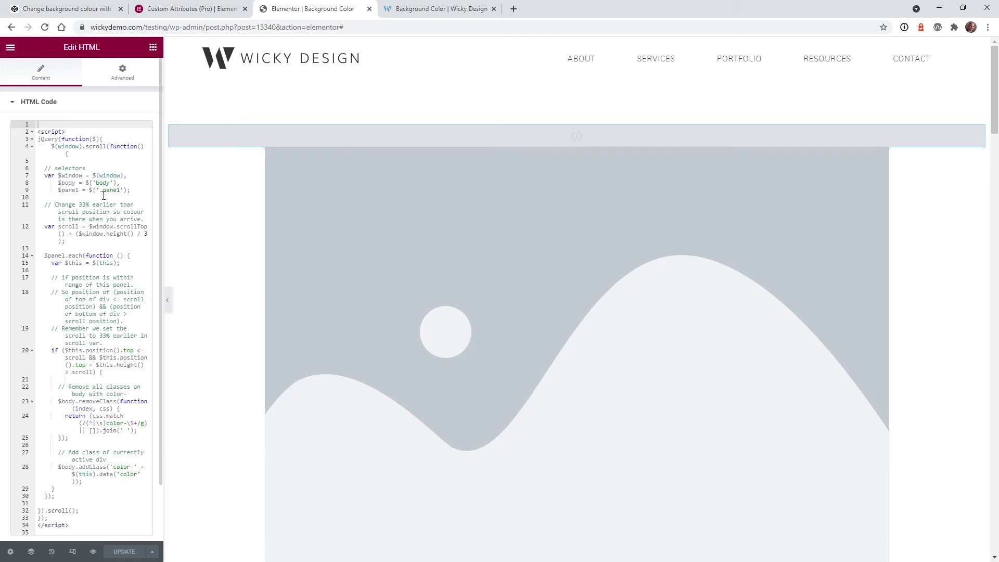
- Highlight the '.panel' selector on line 9 of the HTML widget's script
triple_click(69, 192)
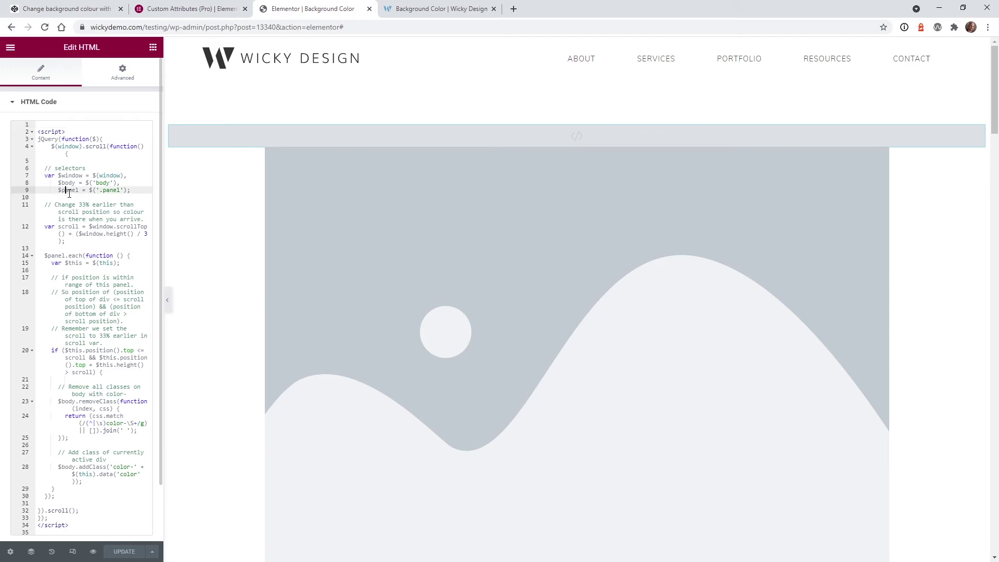
left_click(102, 191)
left_click_drag(99, 191, 120, 192)
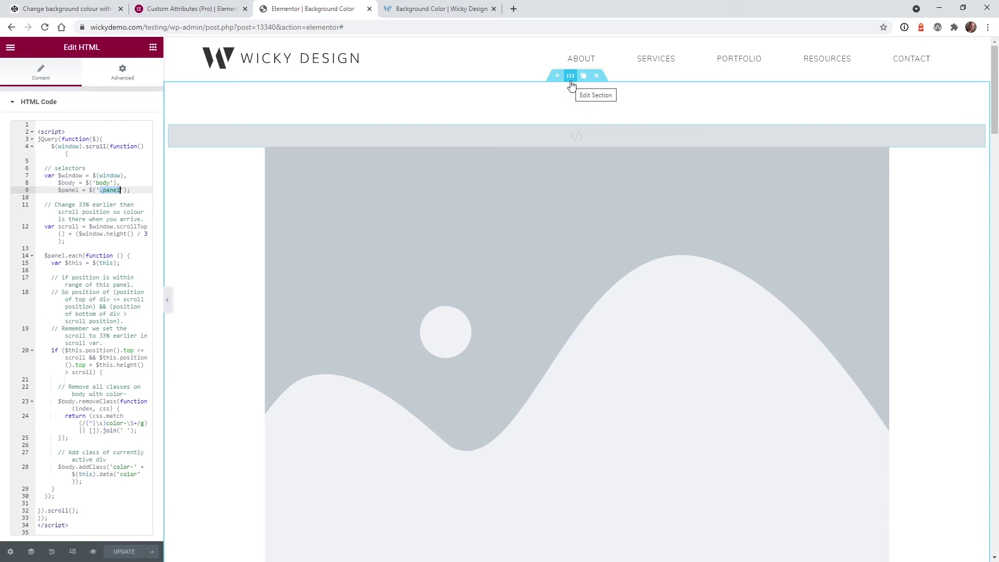
- Open the section's settings, confirm CSS Classes is 'panel', and view its Layout tab
left_click(570, 78)
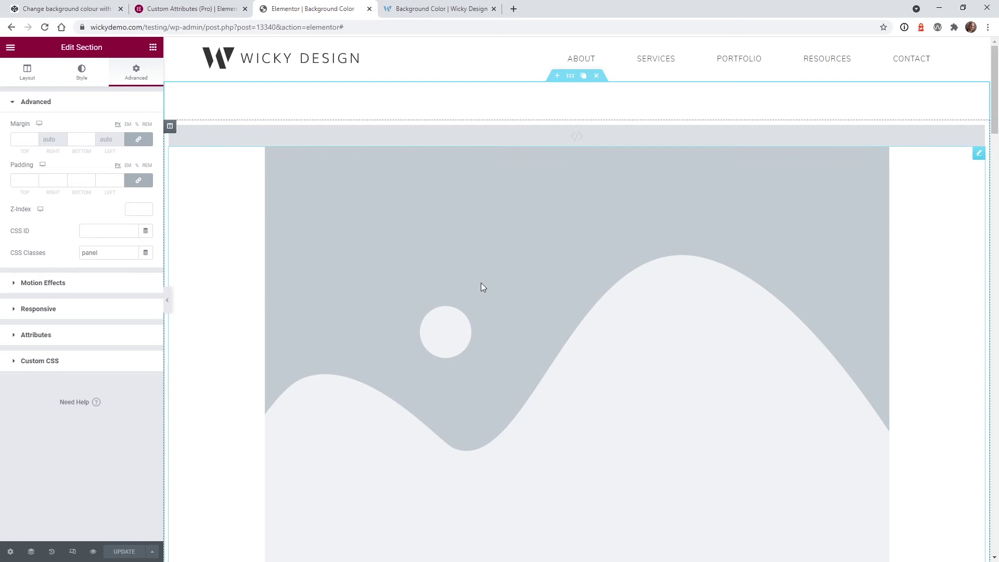
scroll(482, 284, "down", 8)
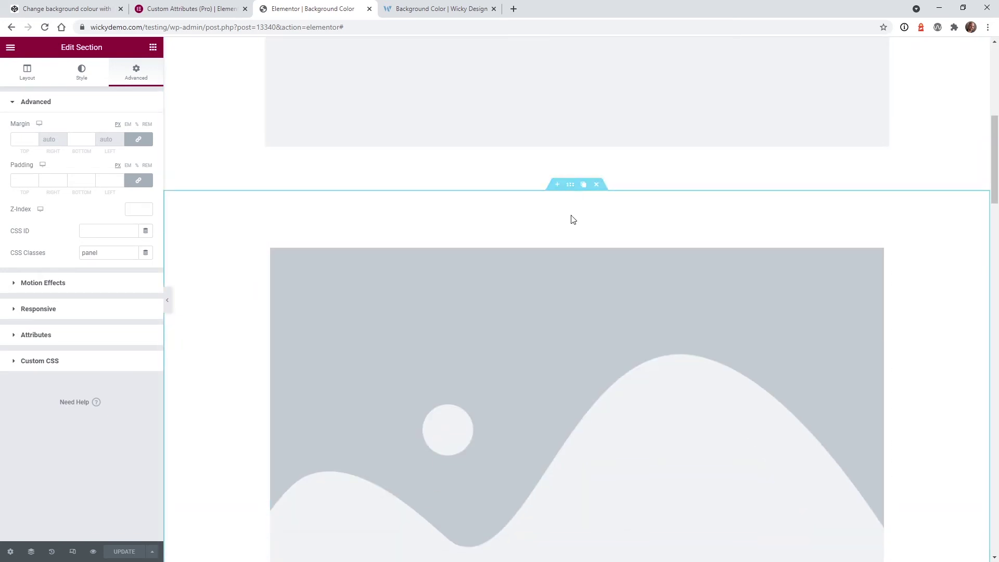
scroll(557, 283, "down", 4)
scroll(560, 284, "up", 2)
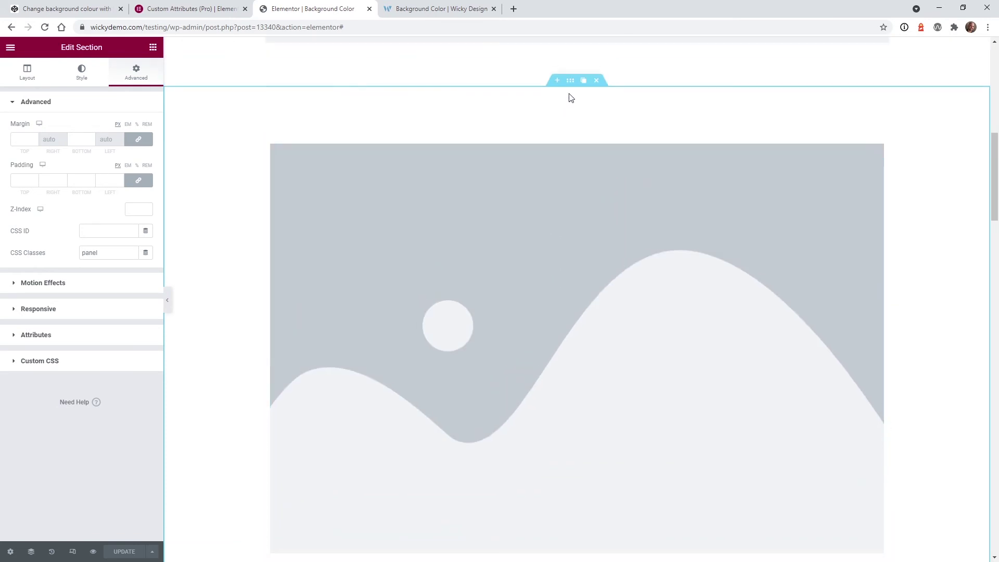
left_click(27, 72)
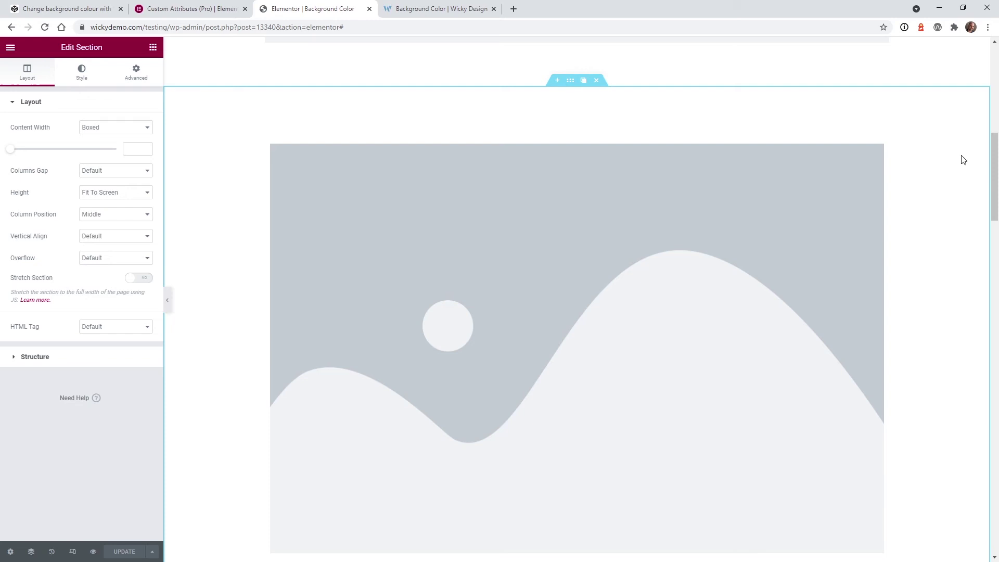
mouse_move(994, 156)
left_mouse_down()
mouse_move(994, 170)
mouse_move(994, 132)
mouse_move(994, 155)
left_mouse_up()
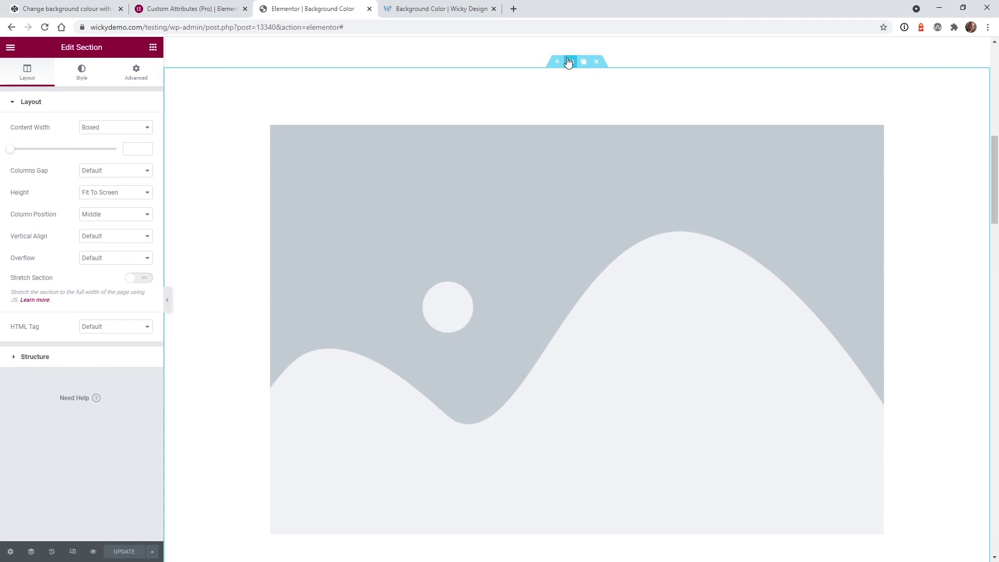
- Return to the Advanced settings showing the panel class, then go to the Custom Attributes (Pro) help article
left_click(136, 73)
scroll(390, 278, "up", 3)
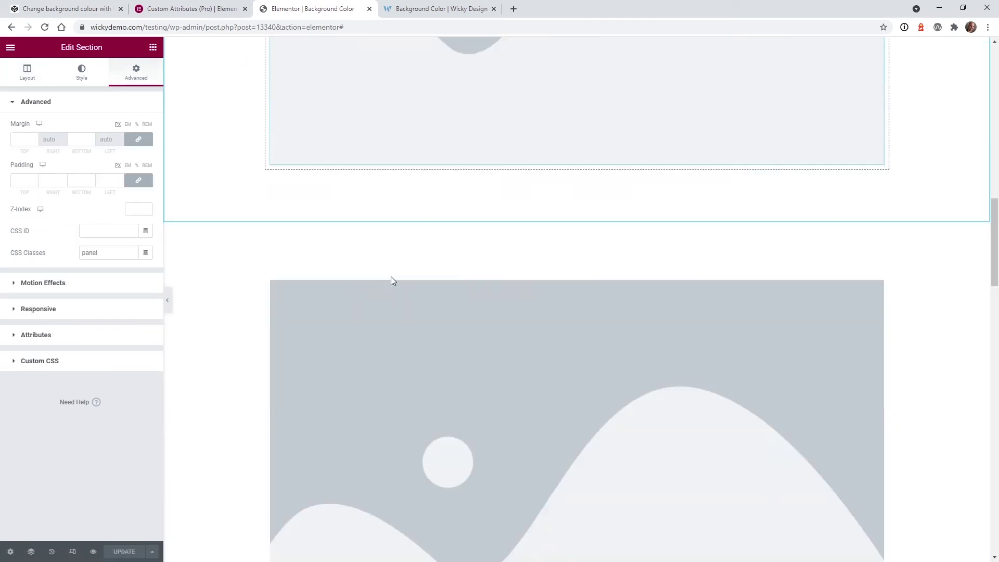
scroll(416, 250, "down", 3)
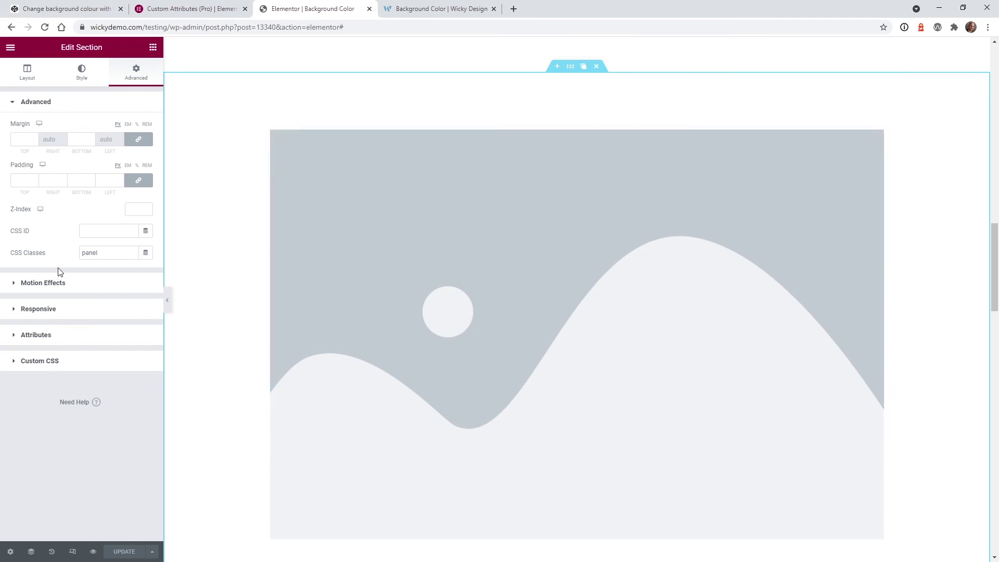
left_click_drag(990, 243, 981, 60)
key("ctrl+Page_Up")
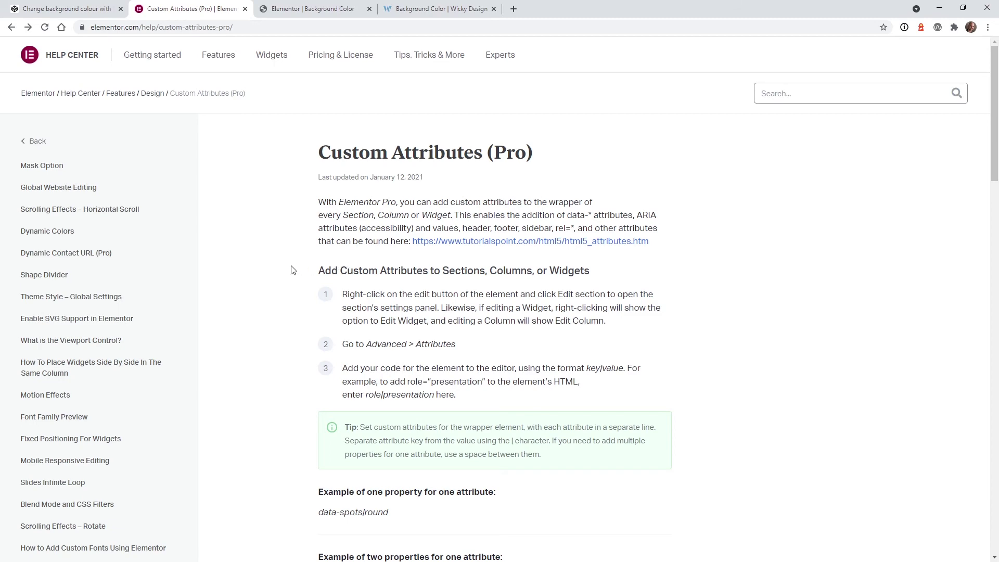
- Scroll the Custom Attributes (Pro) article down to the data-spots example, then go to the CodePen demo
scroll(290, 271, "down", 3)
scroll(289, 271, "down", 8)
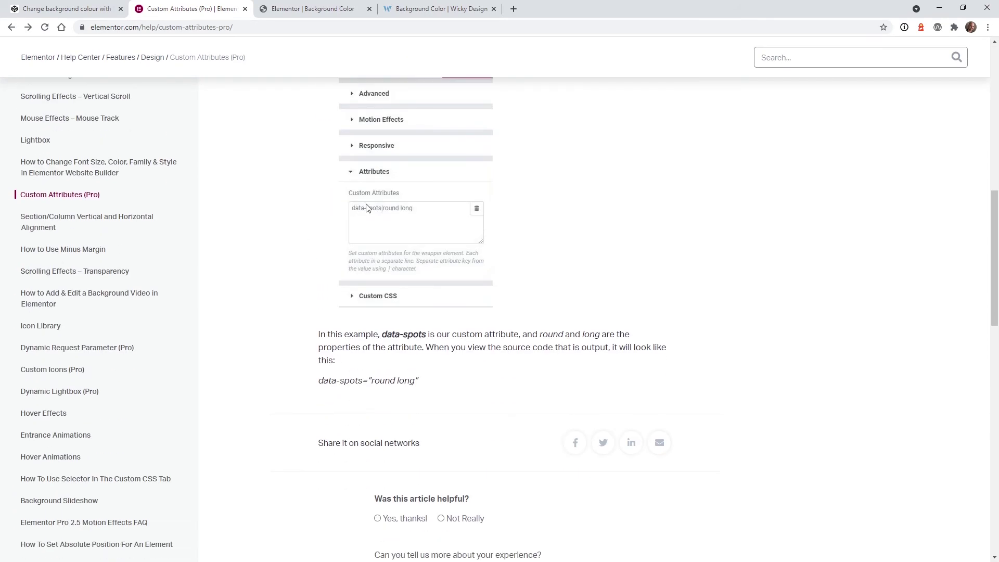
left_click(89, 8)
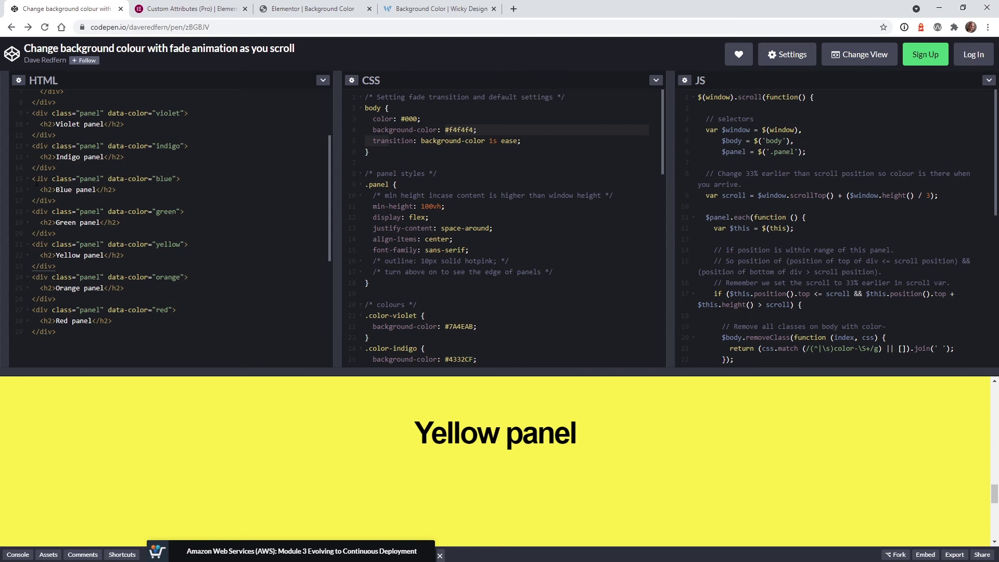
- Highlight the blue panel's div and its data-color="blue" attribute in CodePen's HTML pane
left_click_drag(61, 200, 25, 180)
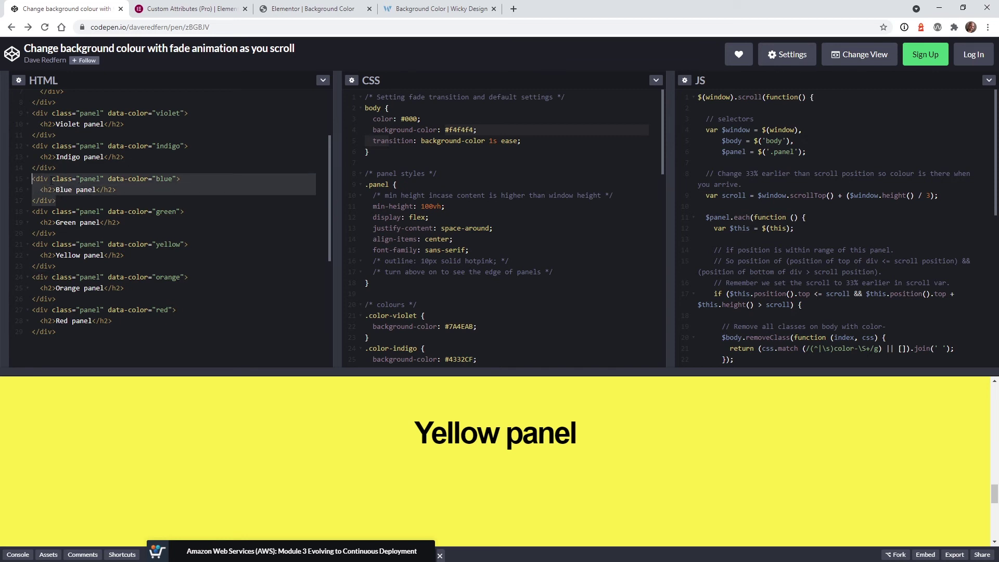
left_click(84, 178)
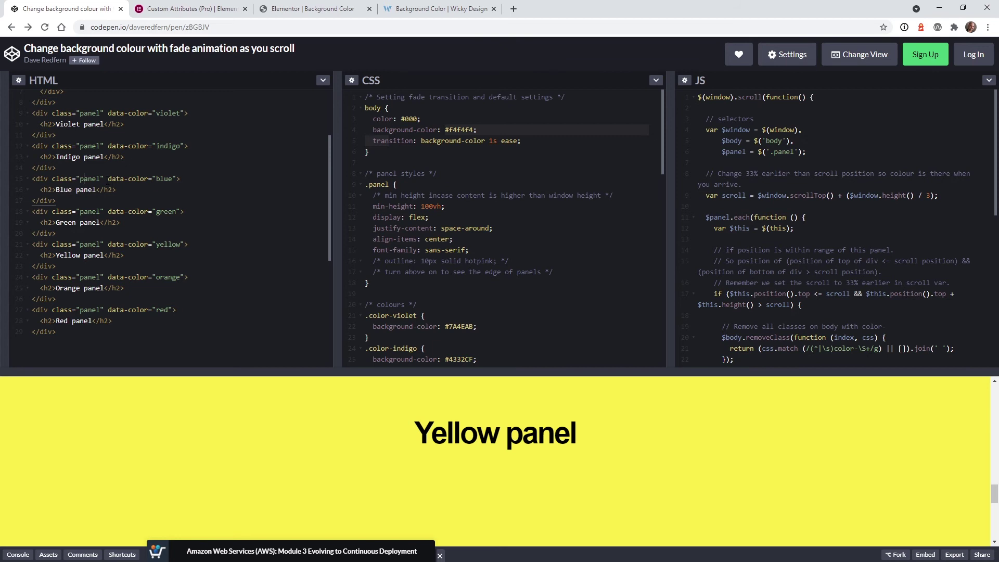
left_click_drag(107, 179, 176, 179)
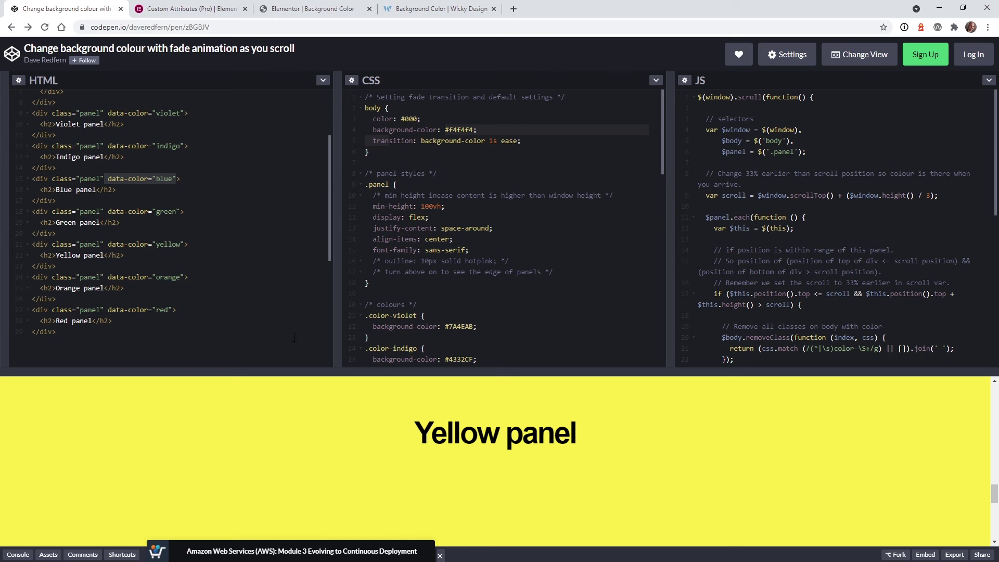
left_click(129, 179)
left_click_drag(109, 178, 178, 179)
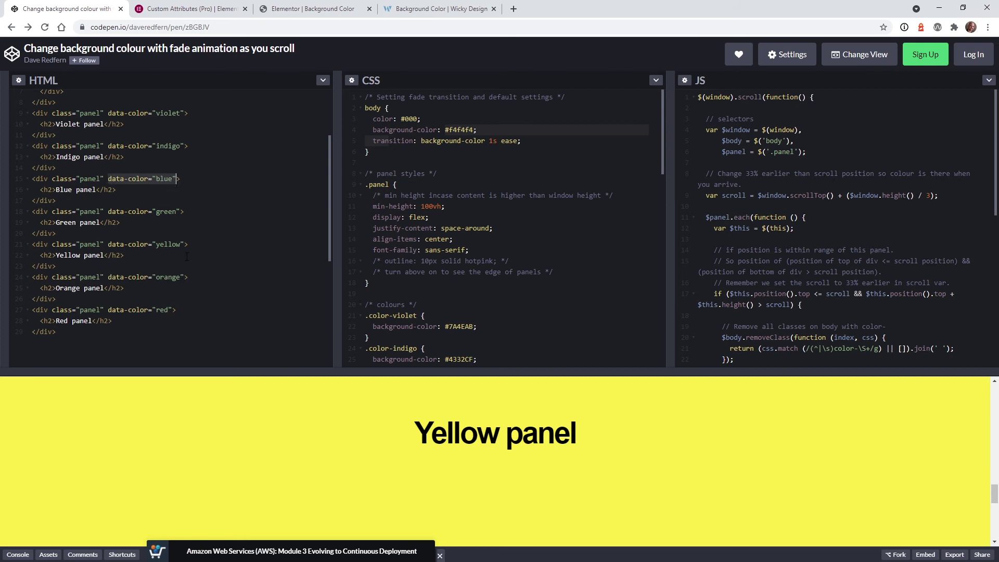
left_click(323, 5)
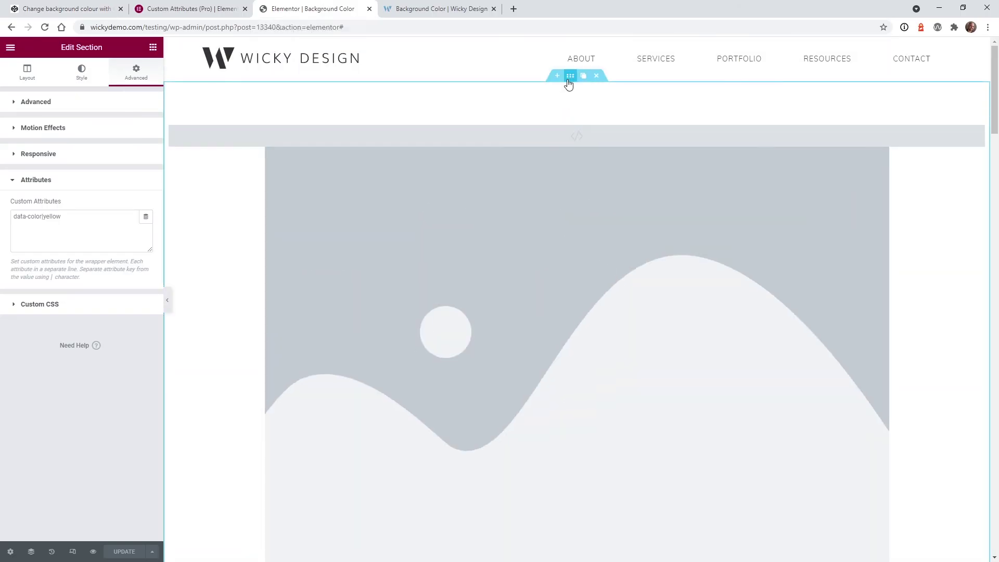
- Select the top section and expand its attributes, showing class panel with data-color|blue
left_click(569, 80)
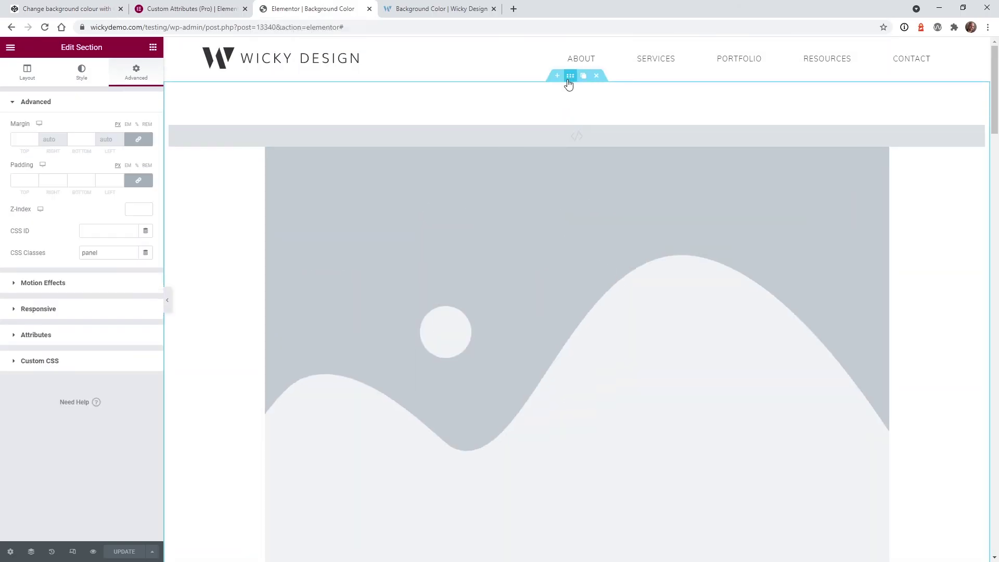
left_click(51, 336)
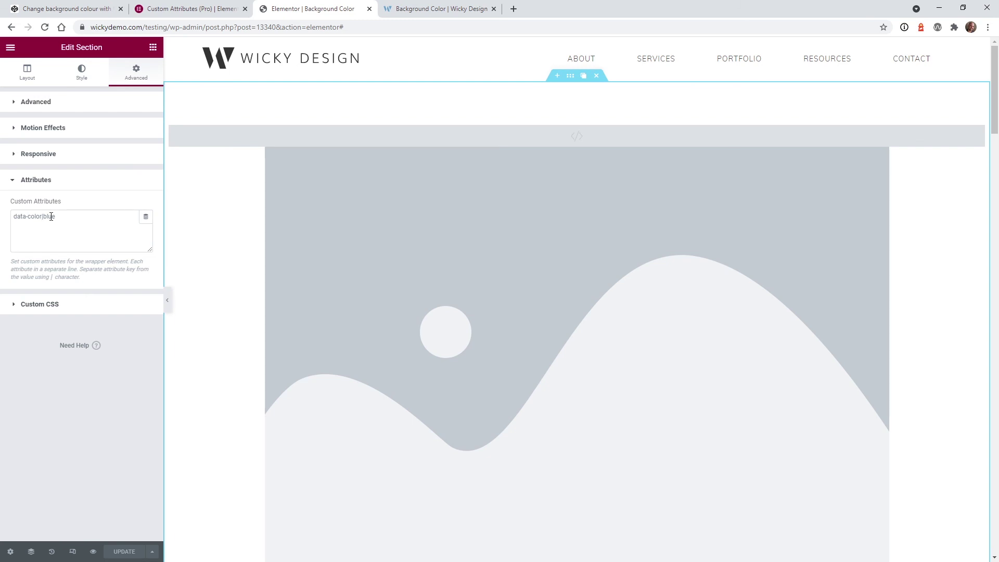
- Highlight the green and yellow panels' data-color attributes in CodePen's HTML pane
left_click(224, 7)
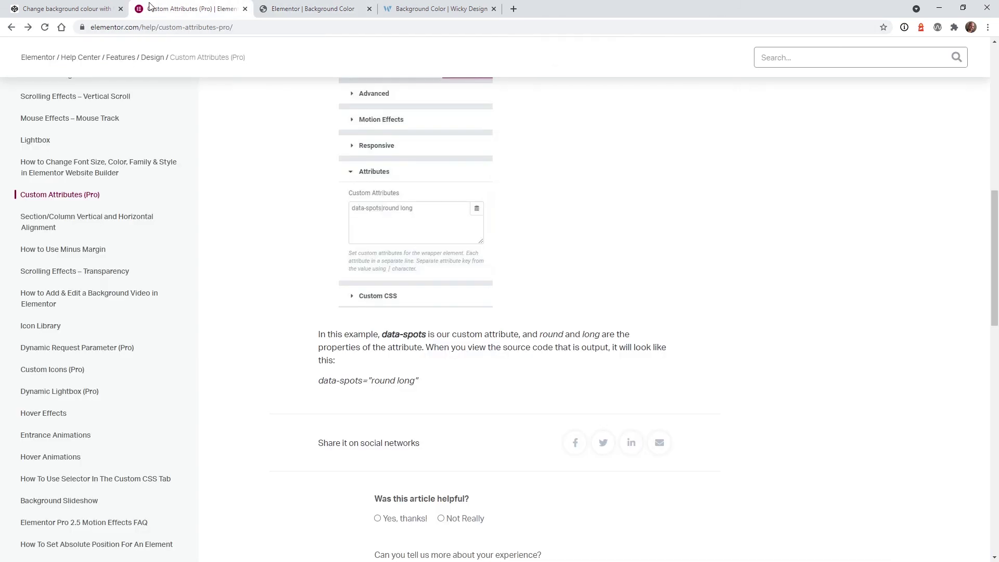
left_click(78, 9)
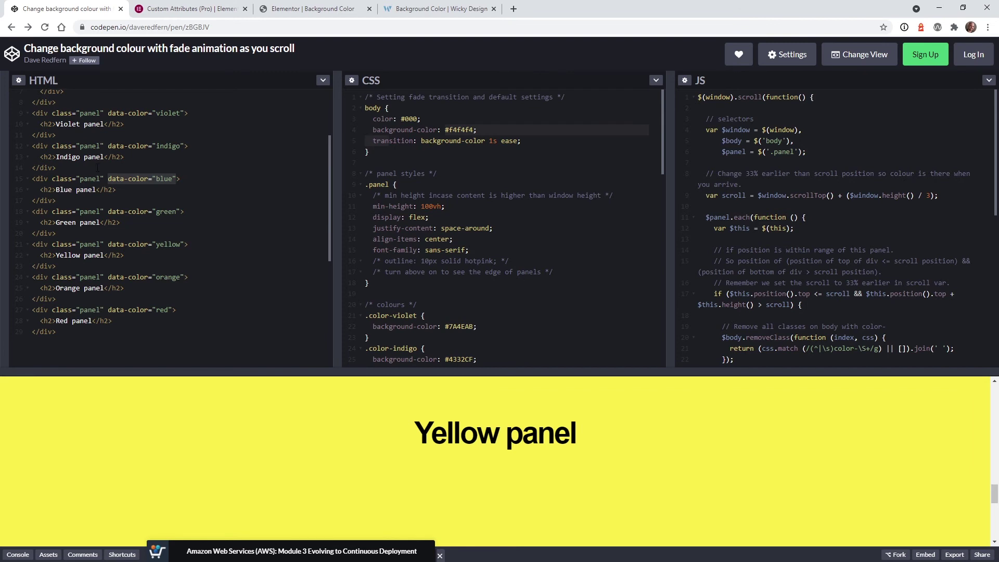
left_click(120, 179)
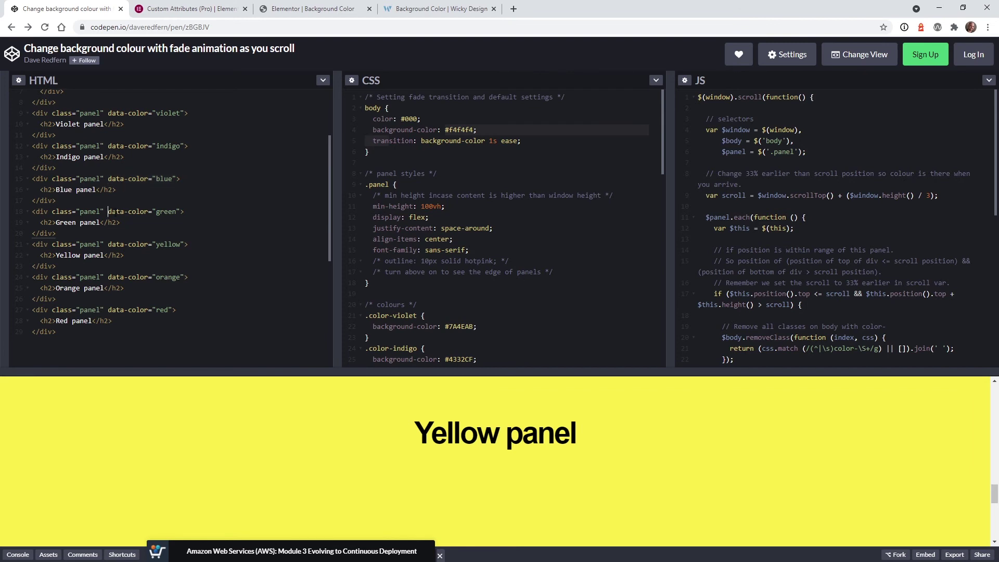
left_click_drag(108, 211, 176, 211)
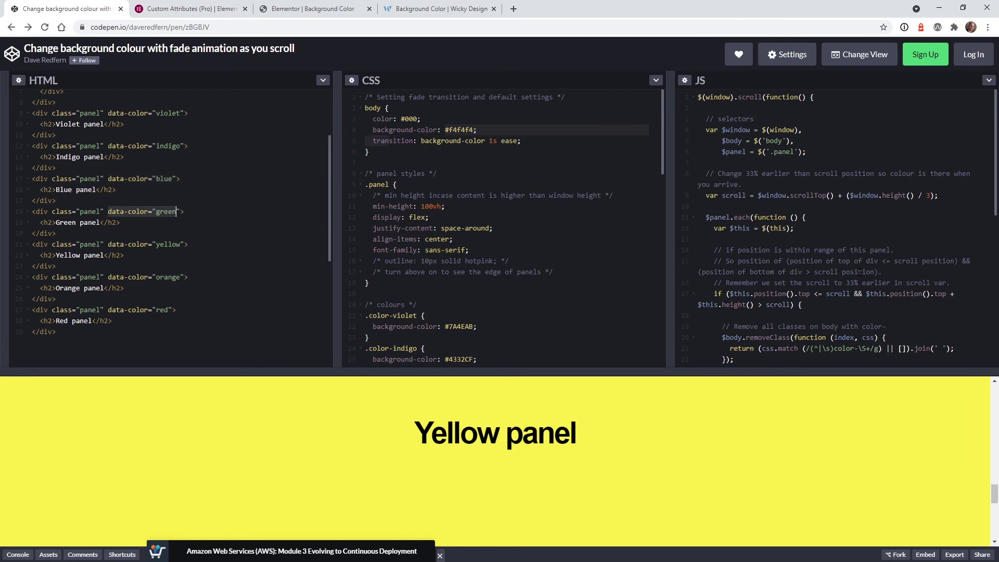
scroll(861, 268, "down", 4)
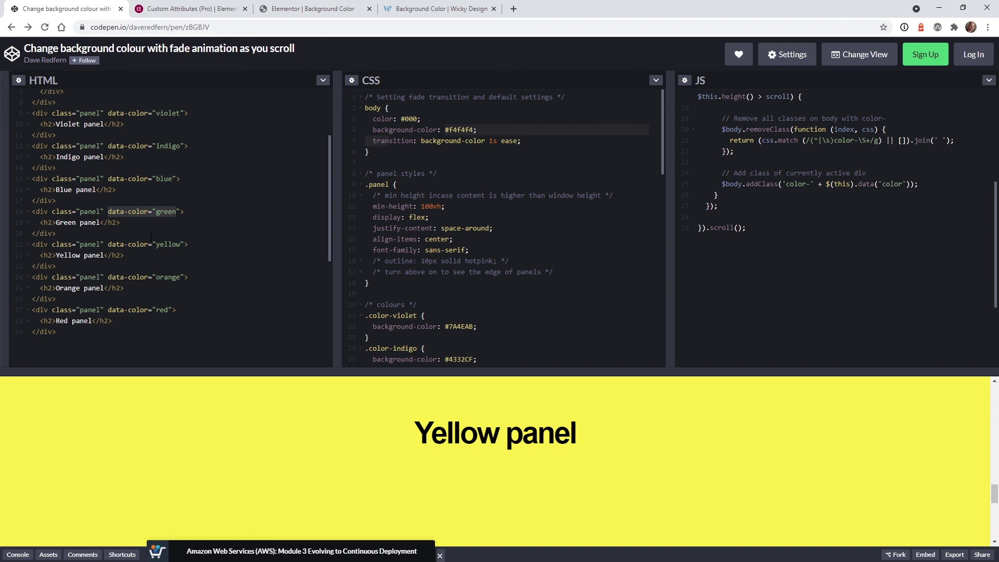
left_click(129, 244)
left_click_drag(108, 244, 185, 249)
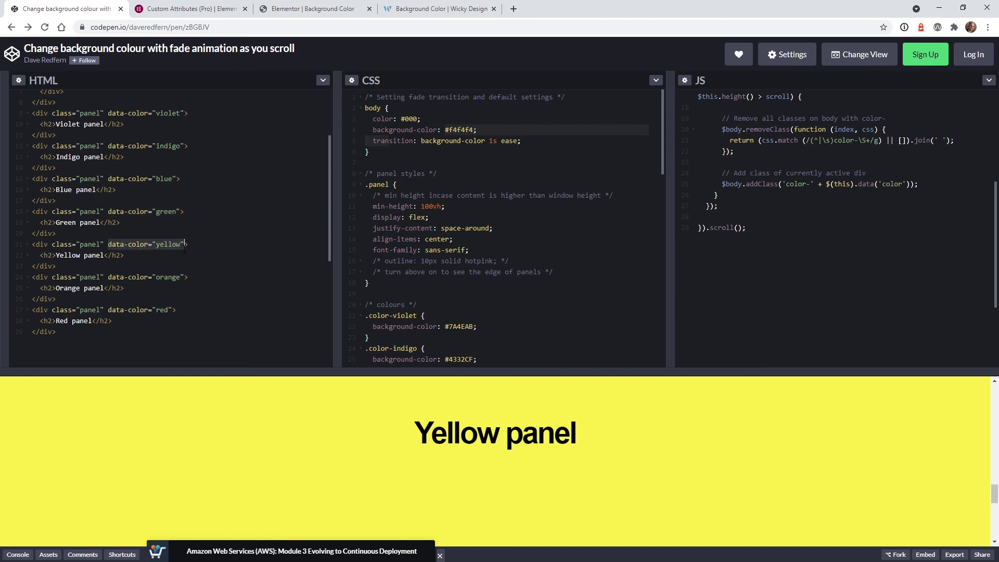
left_click(132, 243)
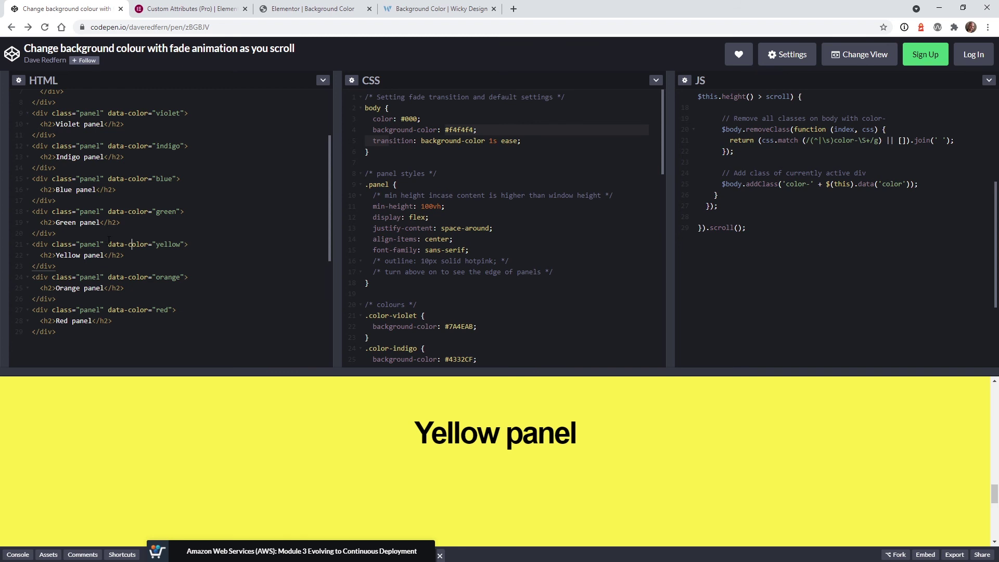
left_click(328, 8)
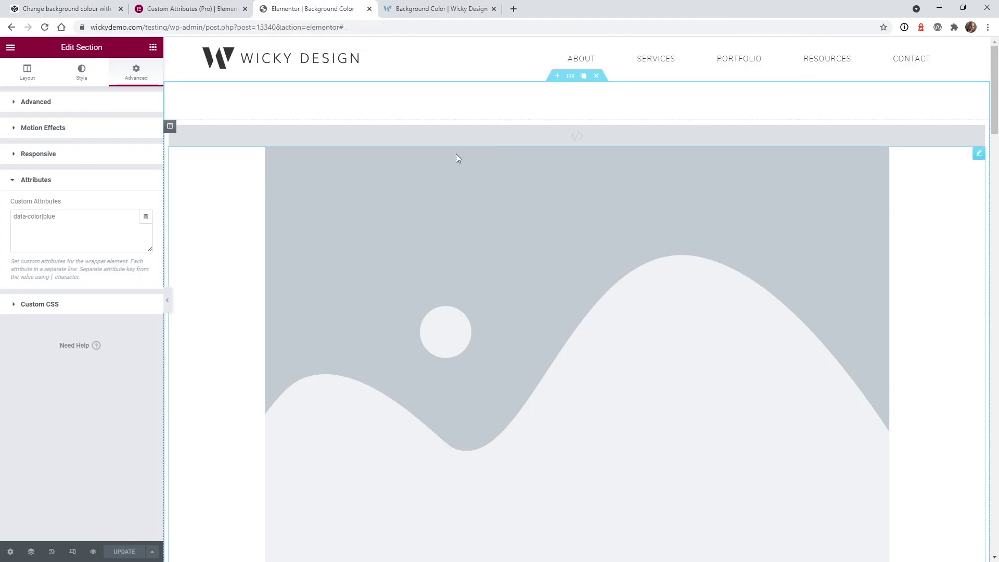
- Check the next two sections' panel class and their data-color|green and data-color|yellow attributes
scroll(510, 254, "down", 8)
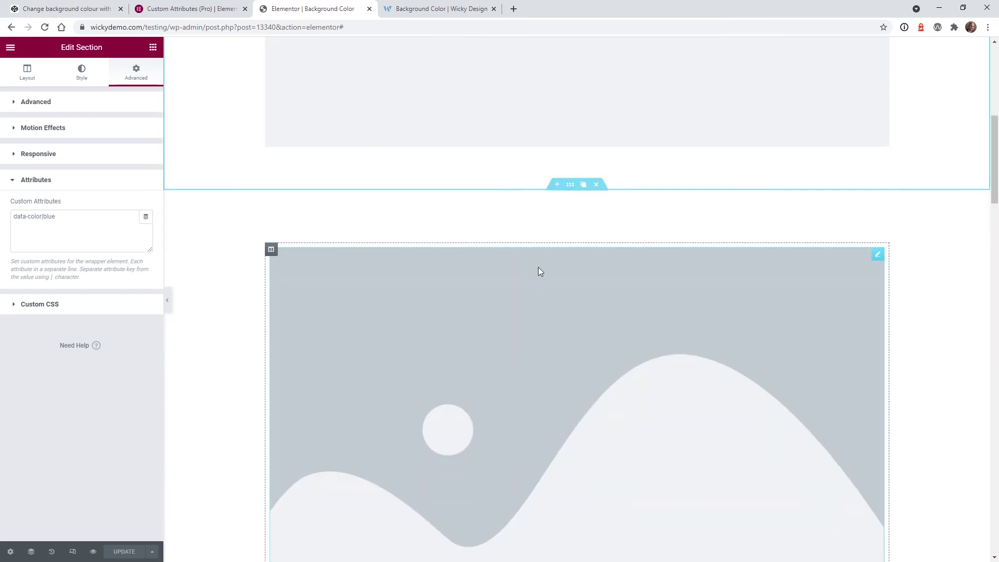
left_click(570, 185)
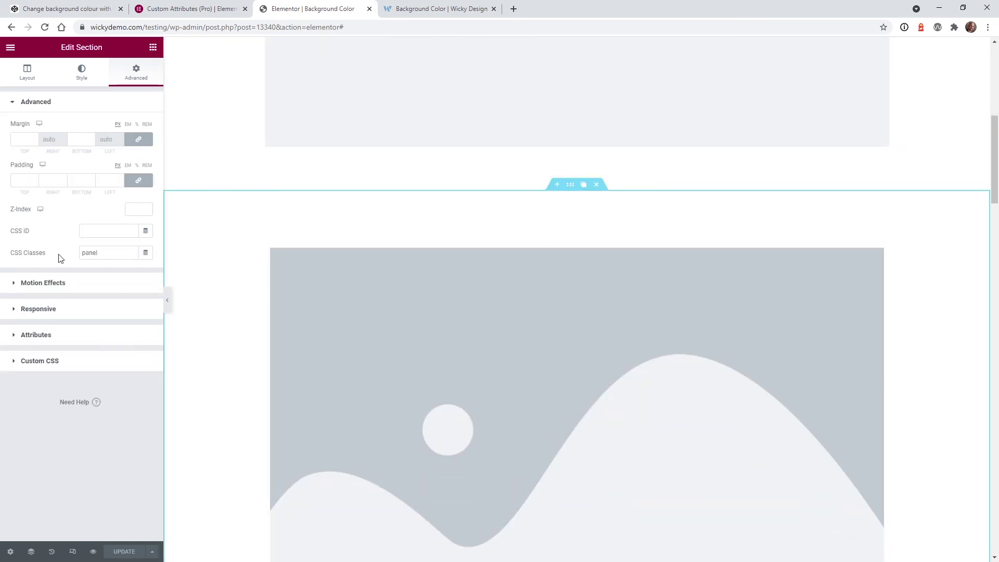
left_click(72, 335)
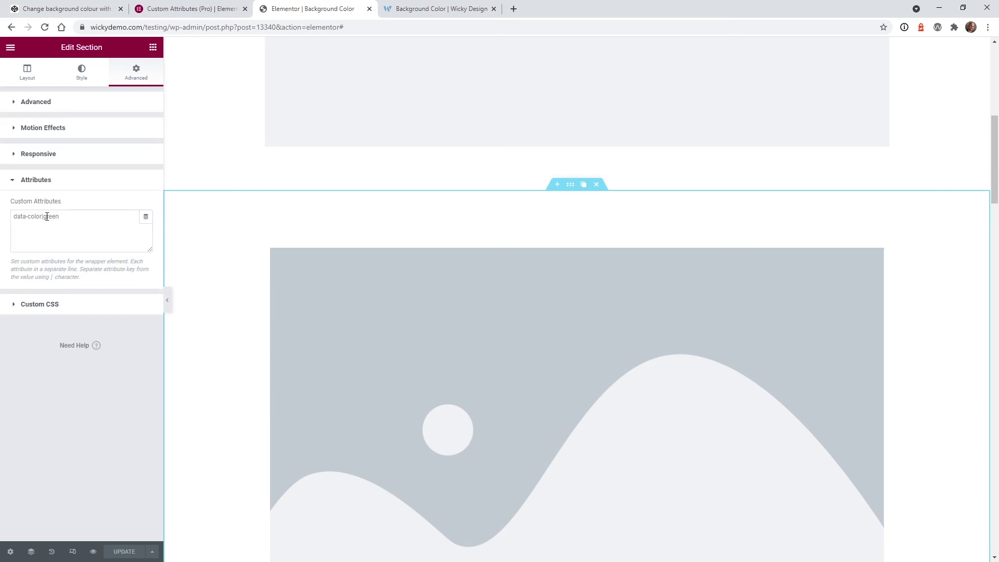
scroll(580, 303, "down", 8)
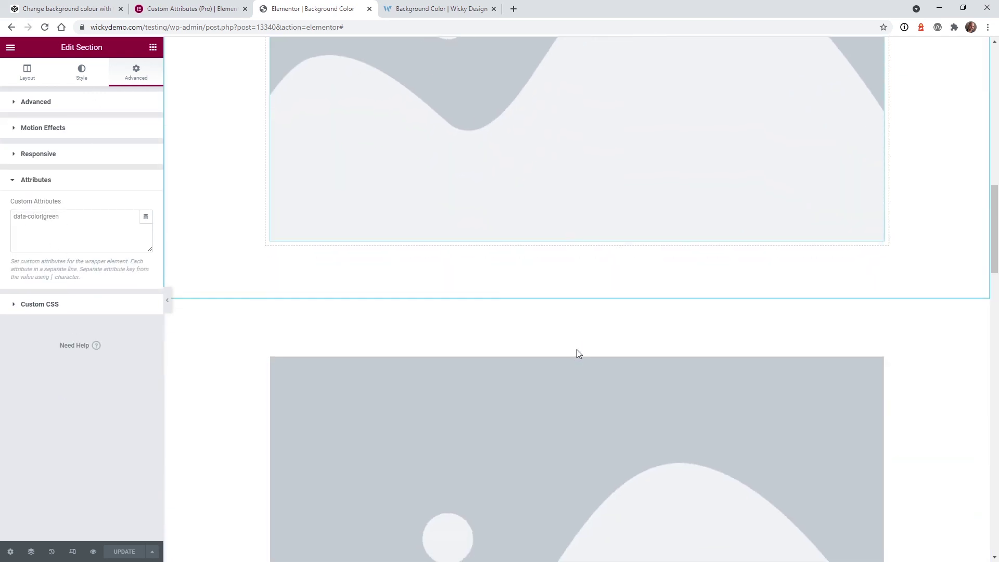
left_click(570, 297)
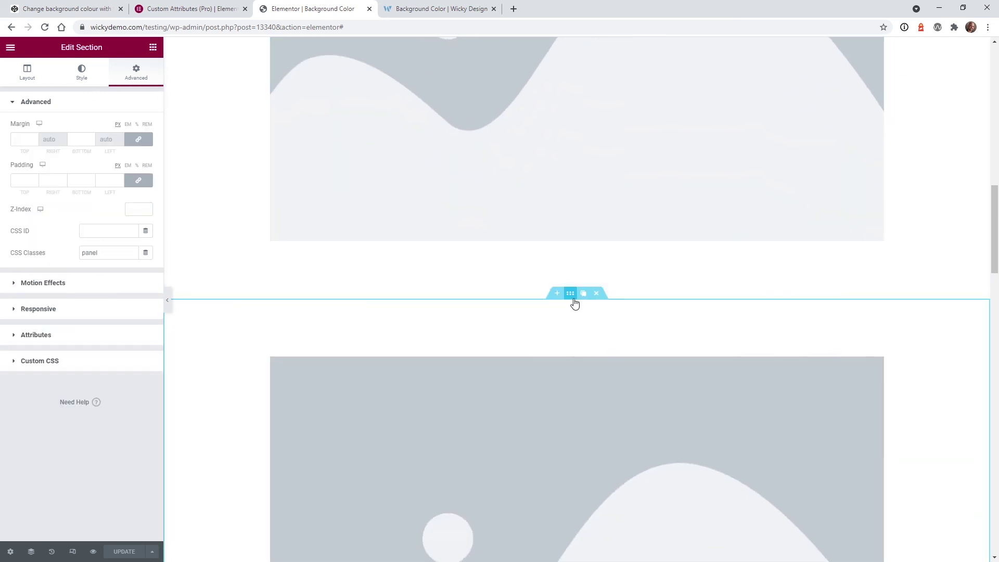
left_click(65, 334)
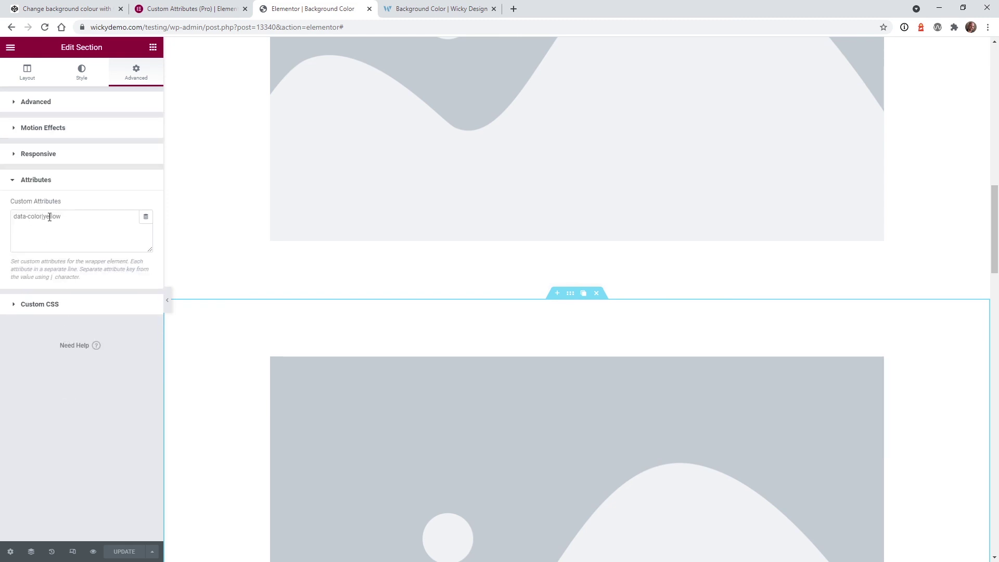